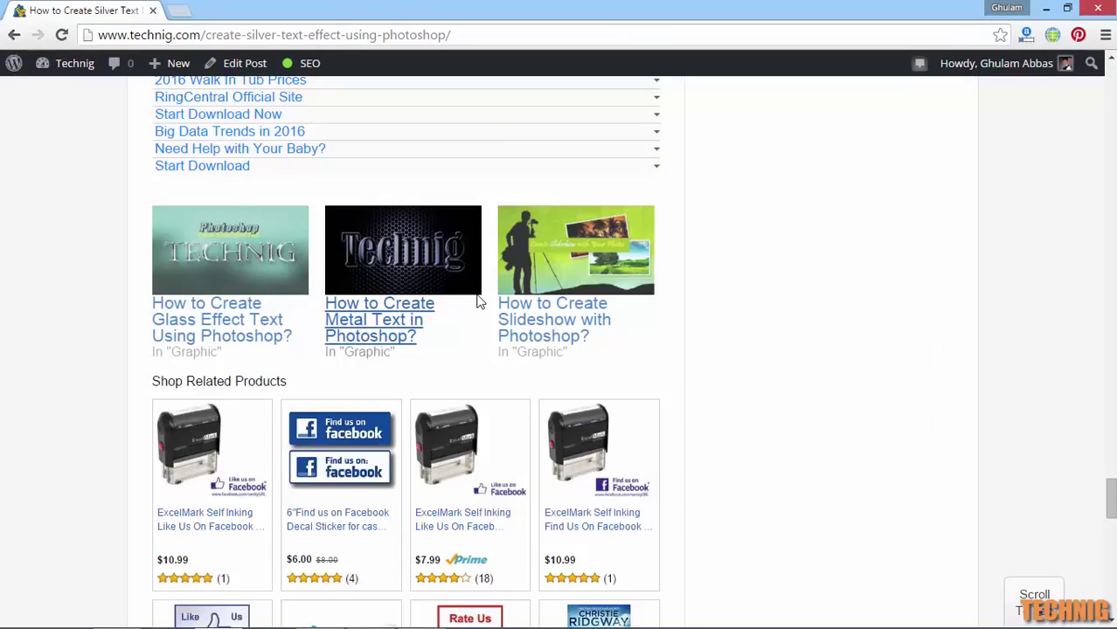
Scroll the technig.com silver text tutorial back past the Layer Style screenshots to its title.
scroll(518, 277, up, 5)
scroll(517, 277, up, 5)
scroll(517, 277, up, 5)
scroll(519, 284, up, 2)
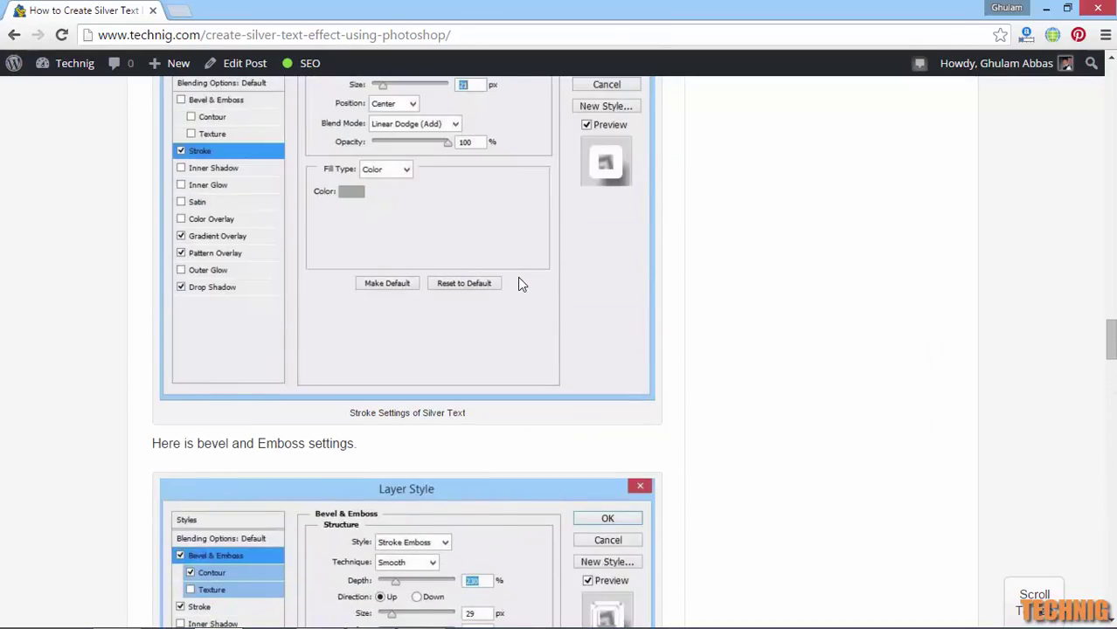
scroll(518, 284, up, 2)
scroll(519, 284, up, 5)
scroll(518, 284, up, 5)
scroll(518, 284, up, 5)
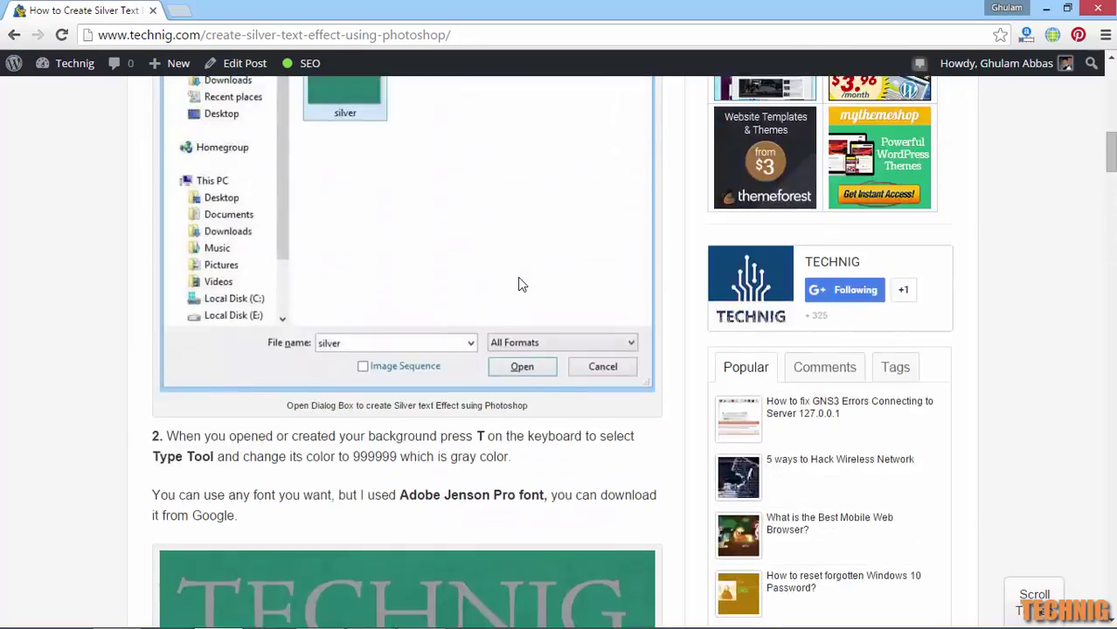
scroll(518, 284, up, 5)
scroll(519, 284, up, 5)
scroll(518, 284, up, 3)
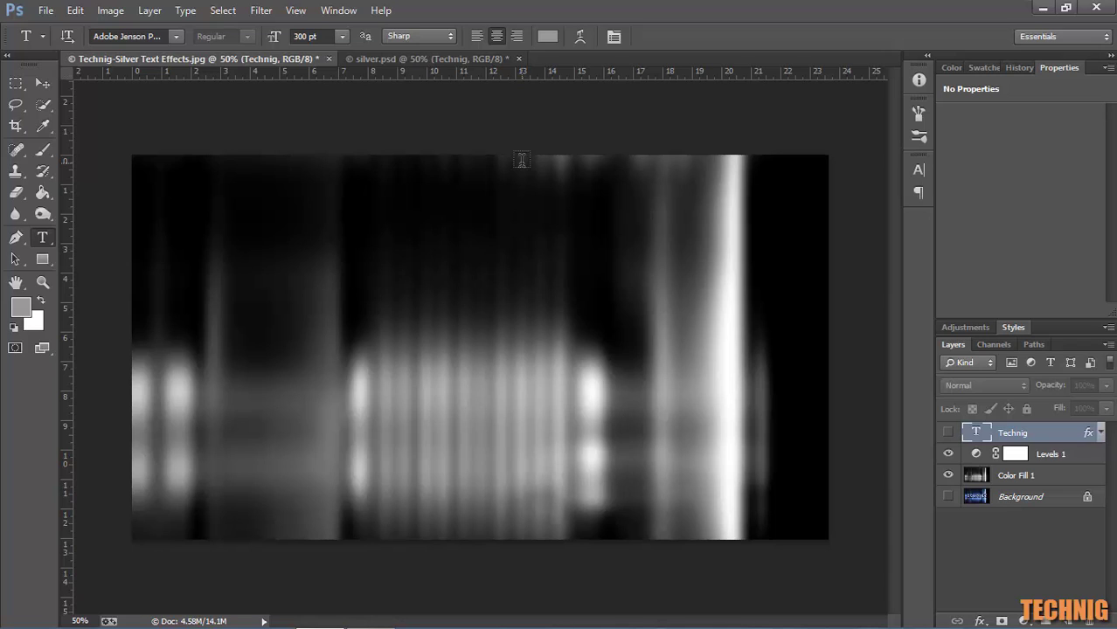
Set the Horizontal Type Tool to Adobe Jenson Pro with gray 999999 text colour.
right_click(47, 245)
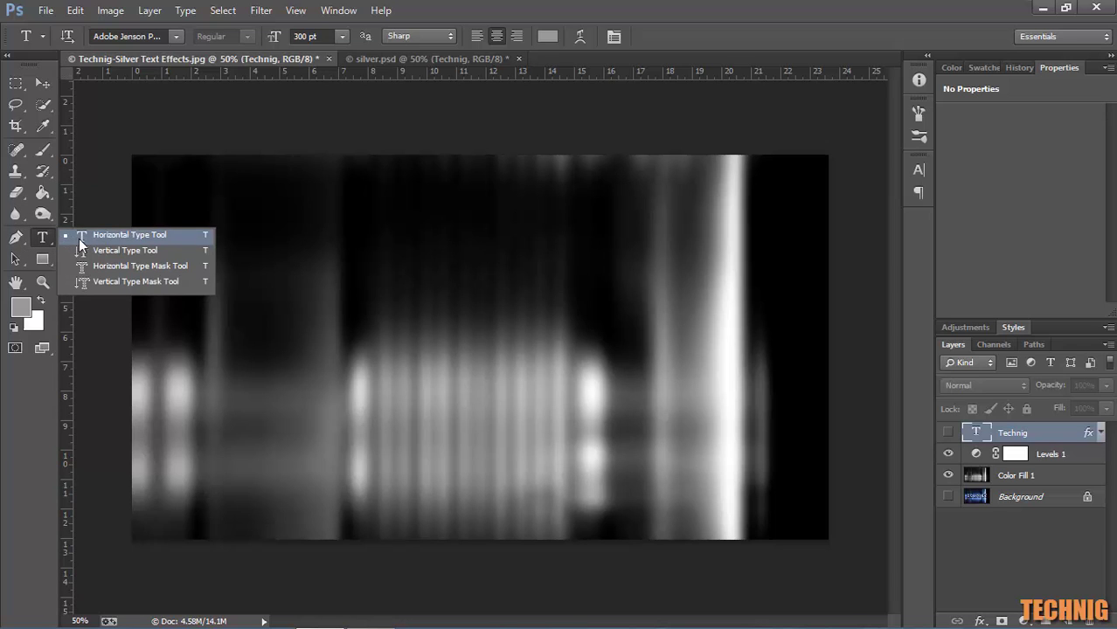
click(79, 240)
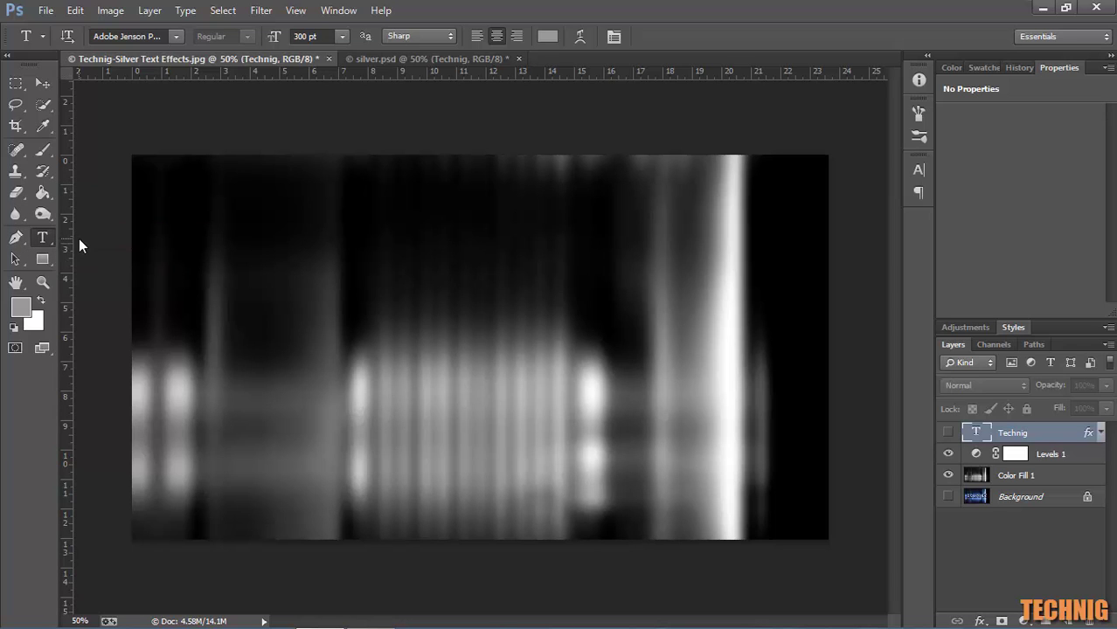
click(174, 35)
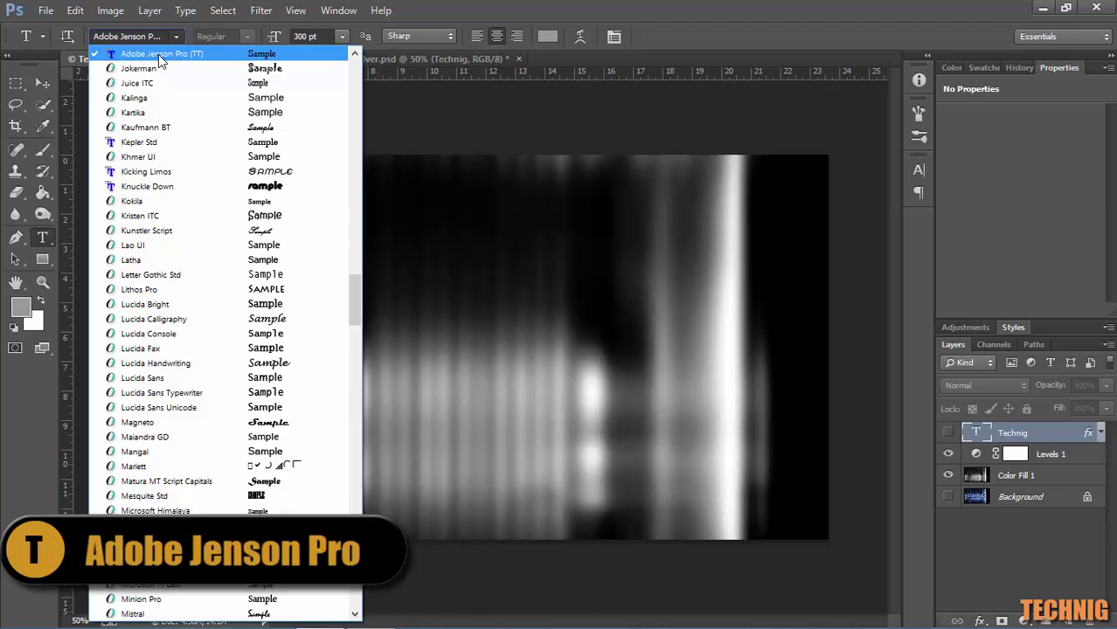
click(158, 54)
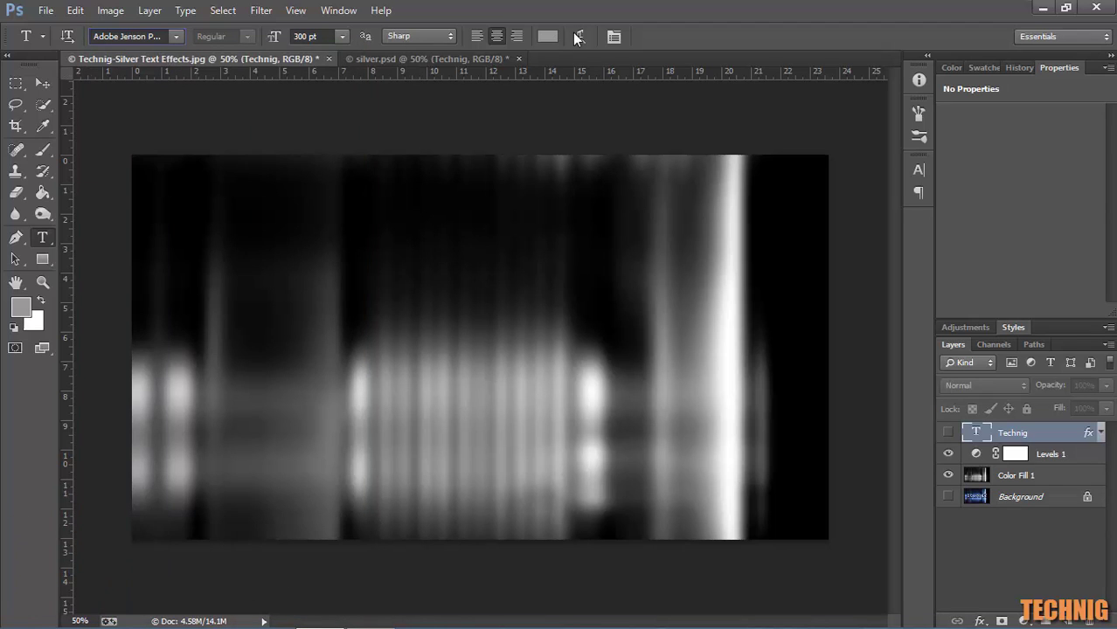
click(547, 39)
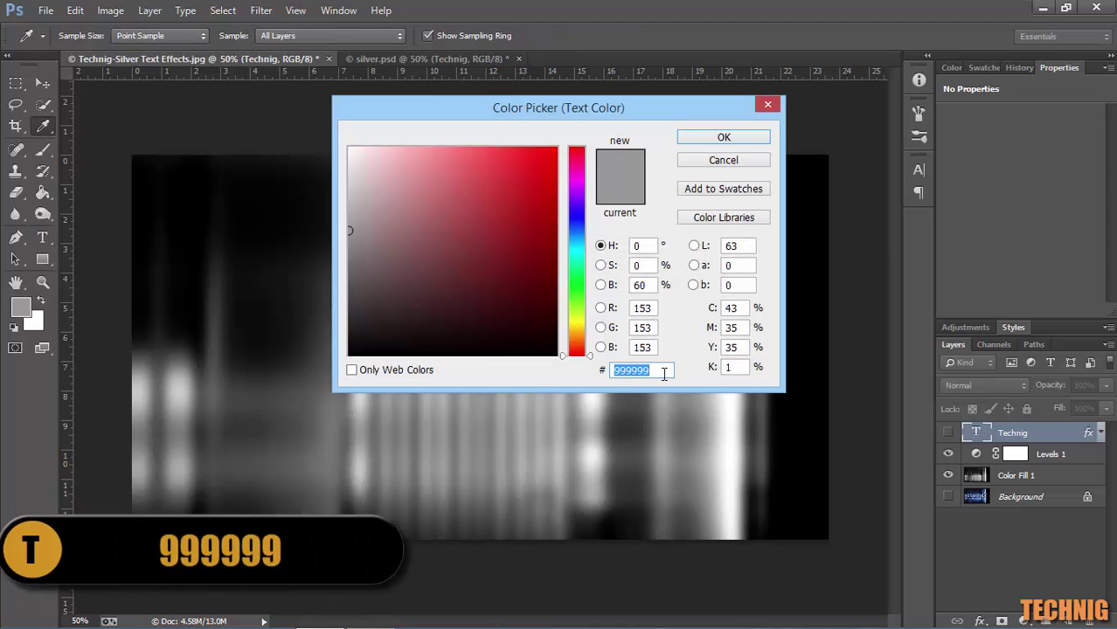
click(706, 140)
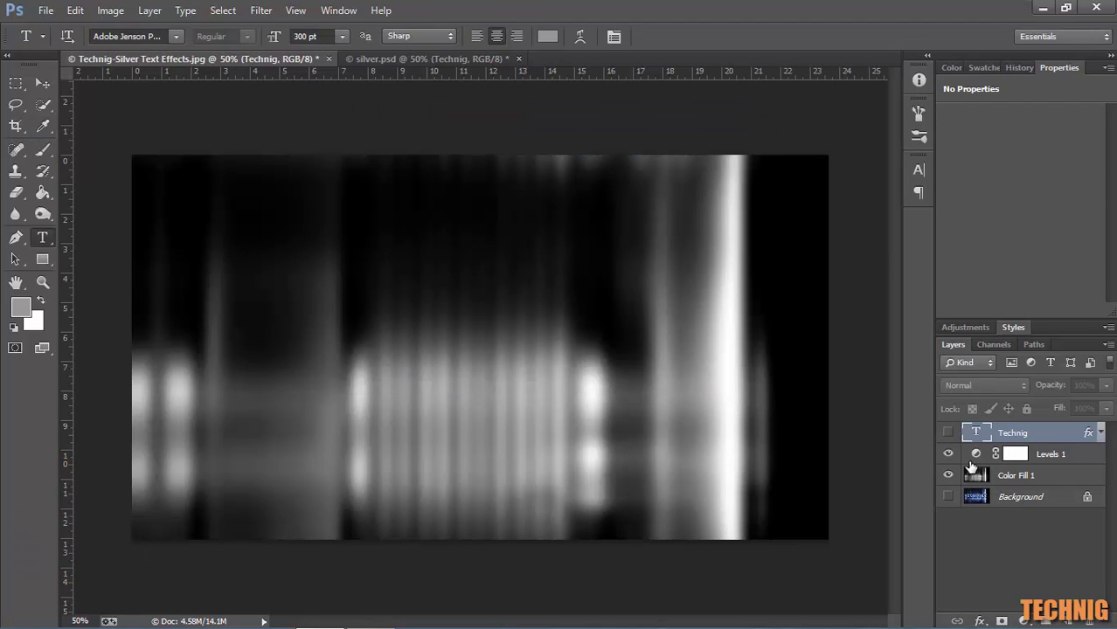
Show the Technig layer and review its Multiply 50% drop shadow (29 px distance, 38 px size).
click(947, 433)
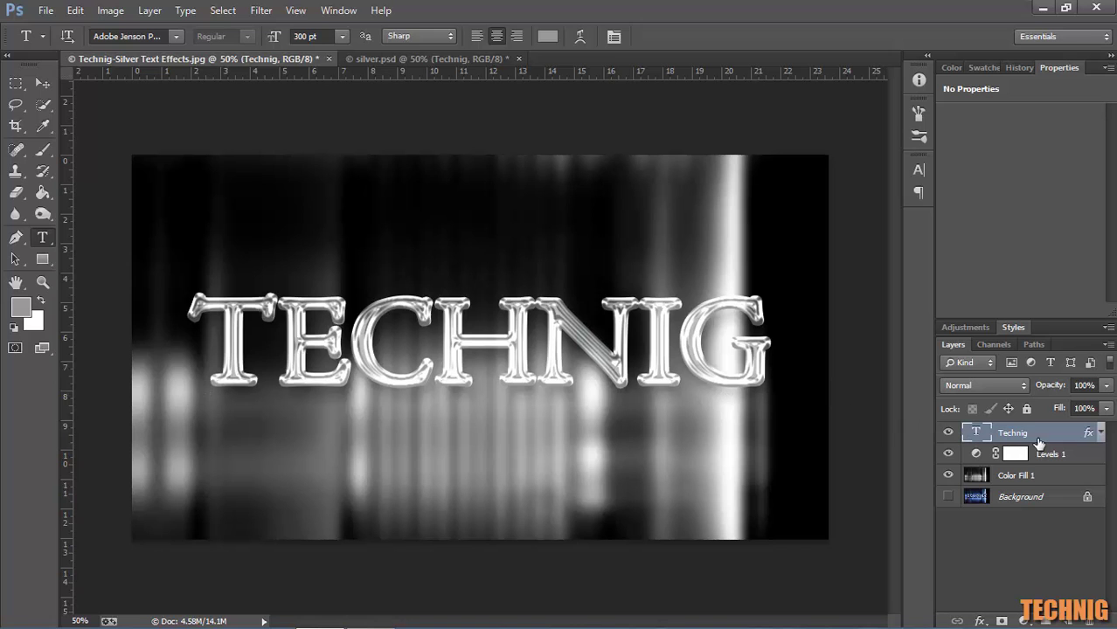
double_click(1060, 70)
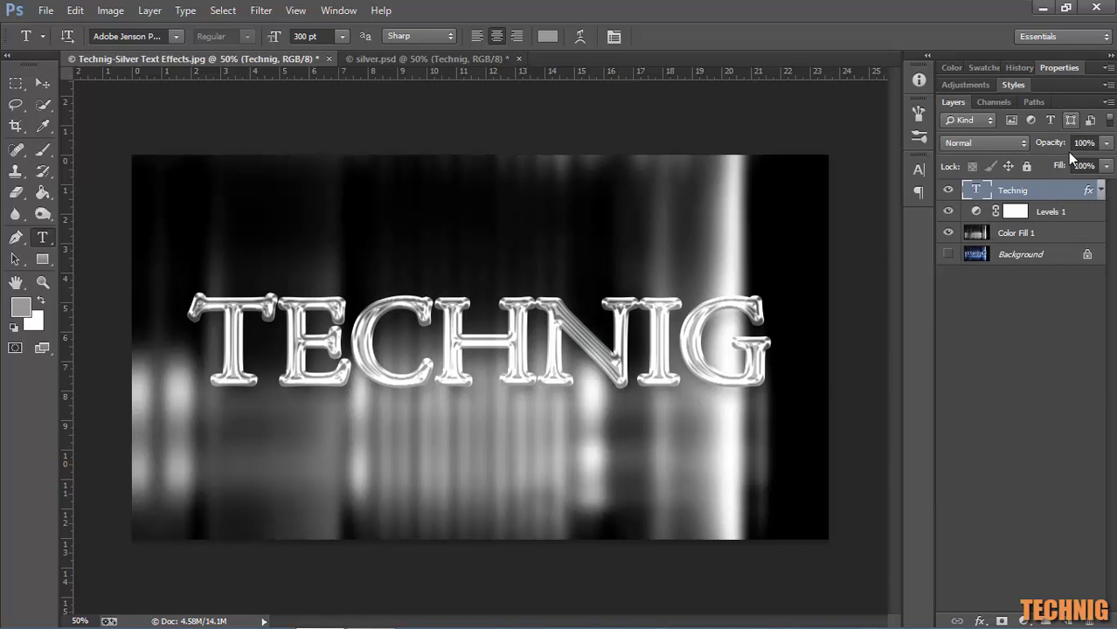
double_click(1082, 191)
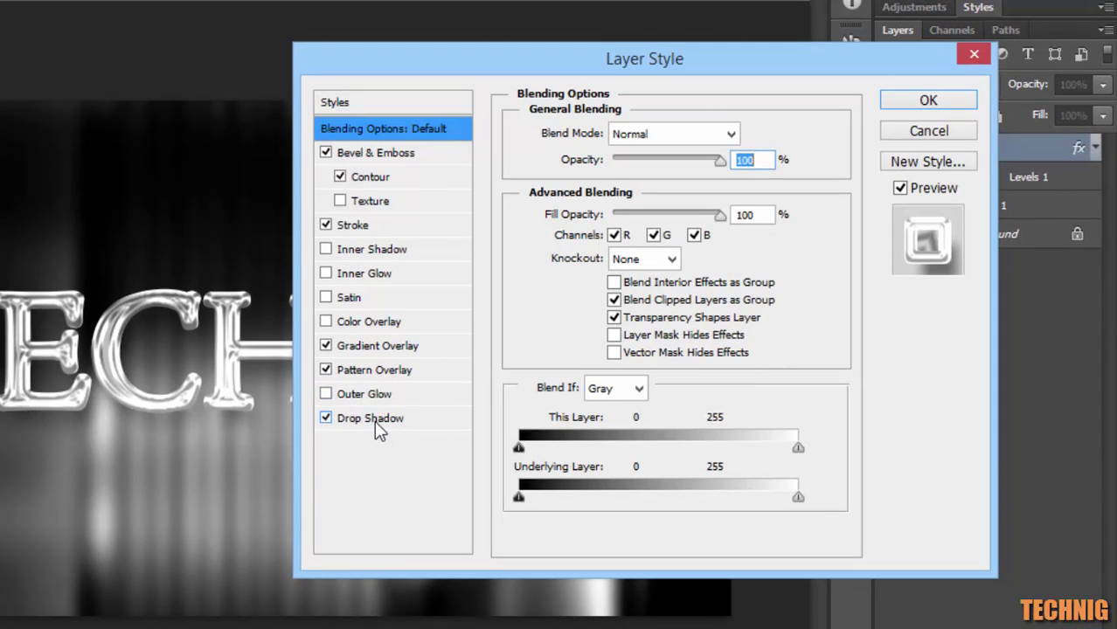
click(374, 420)
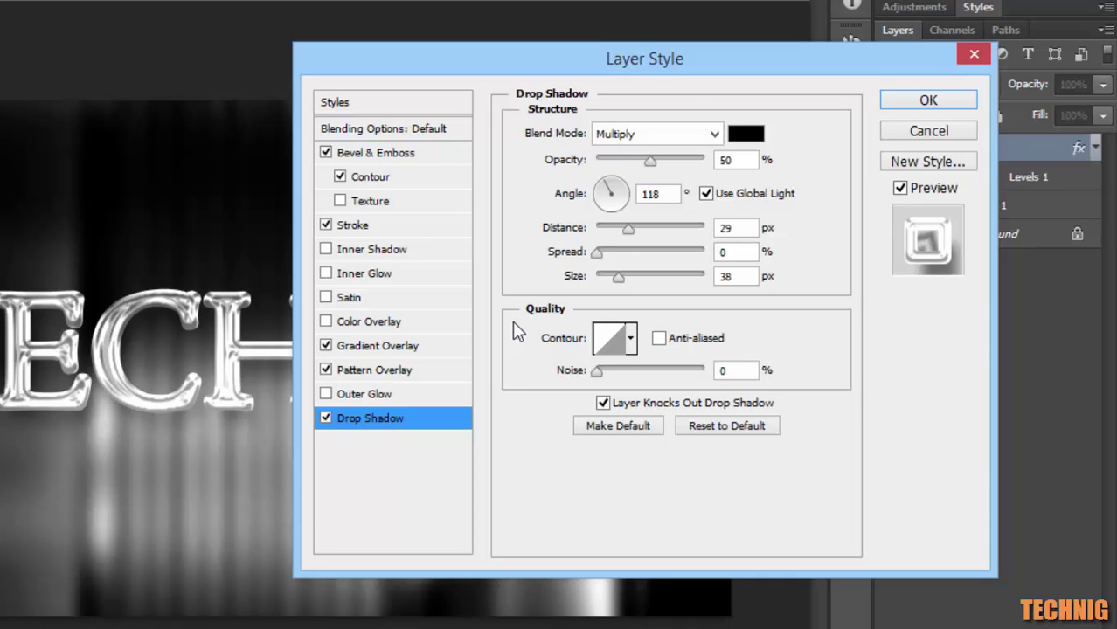
click(612, 338)
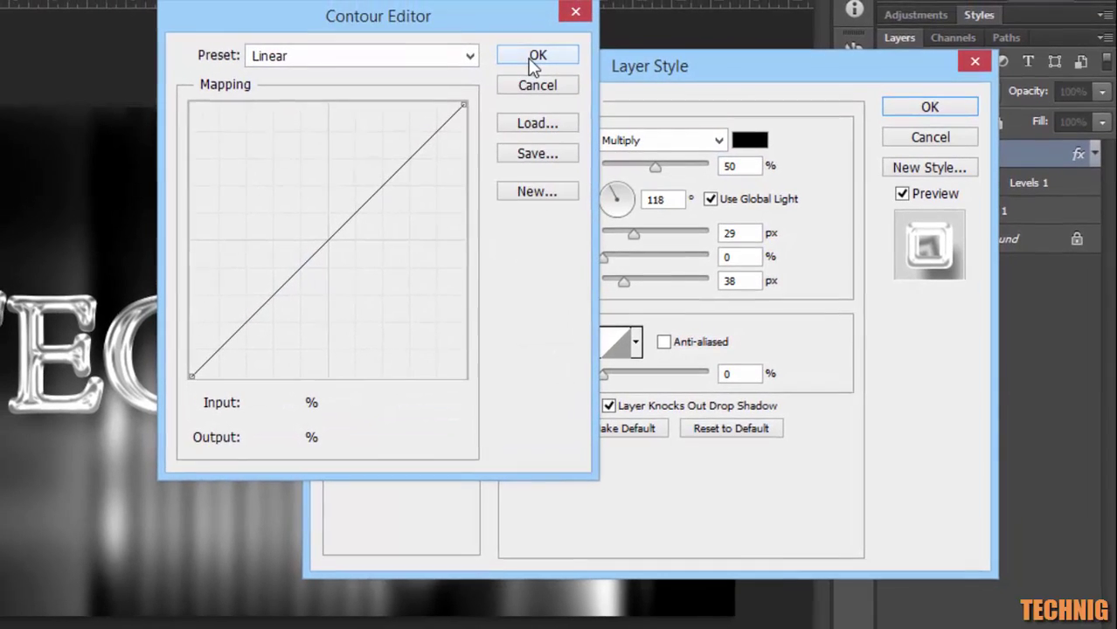
click(531, 59)
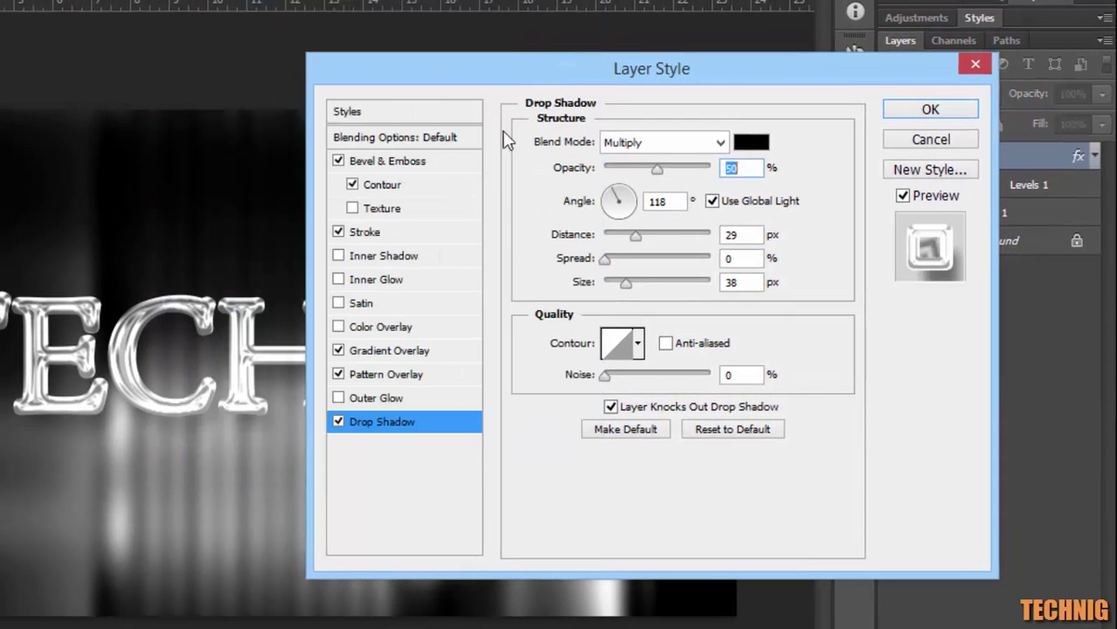
Replace the pattern overlay's patterns with Artist Surfaces, keeping Multiply, 41% opacity, 51% scale.
click(389, 374)
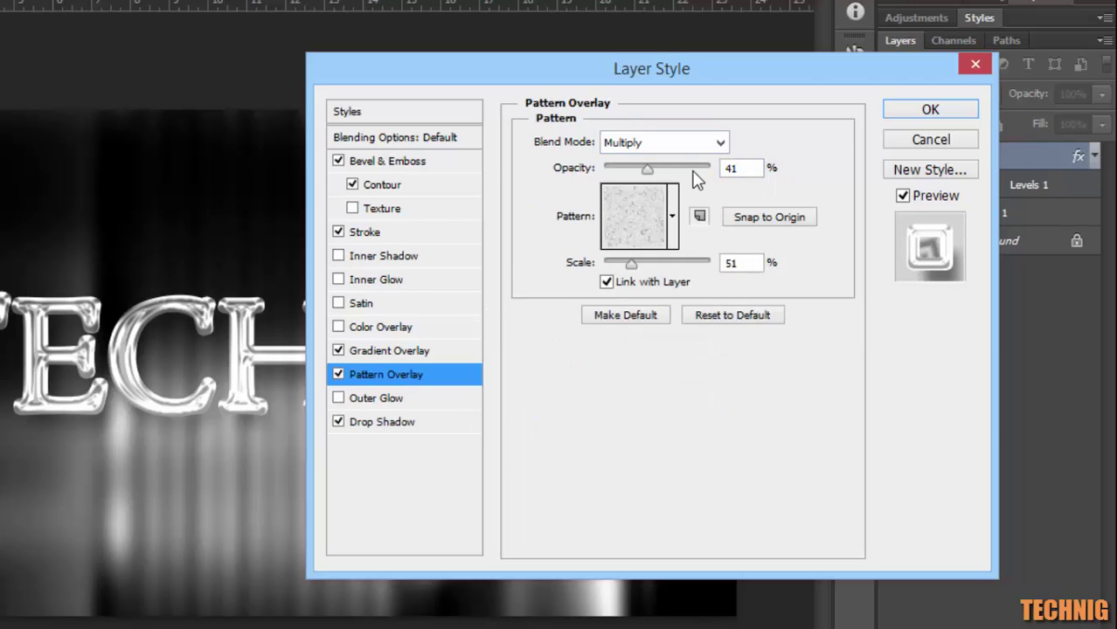
click(675, 214)
click(757, 273)
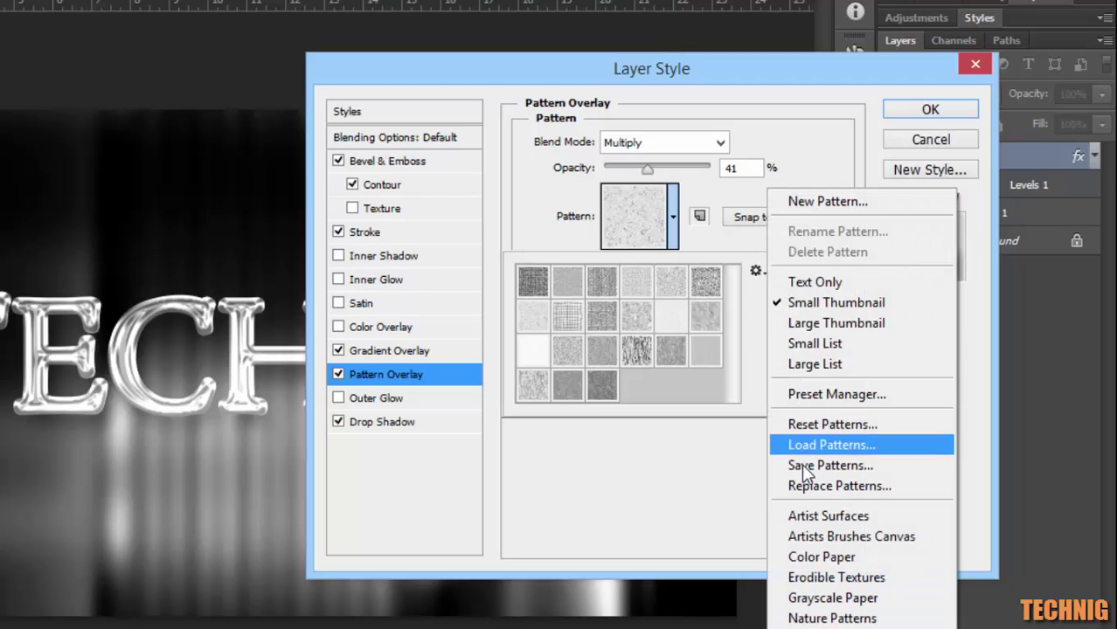
click(784, 517)
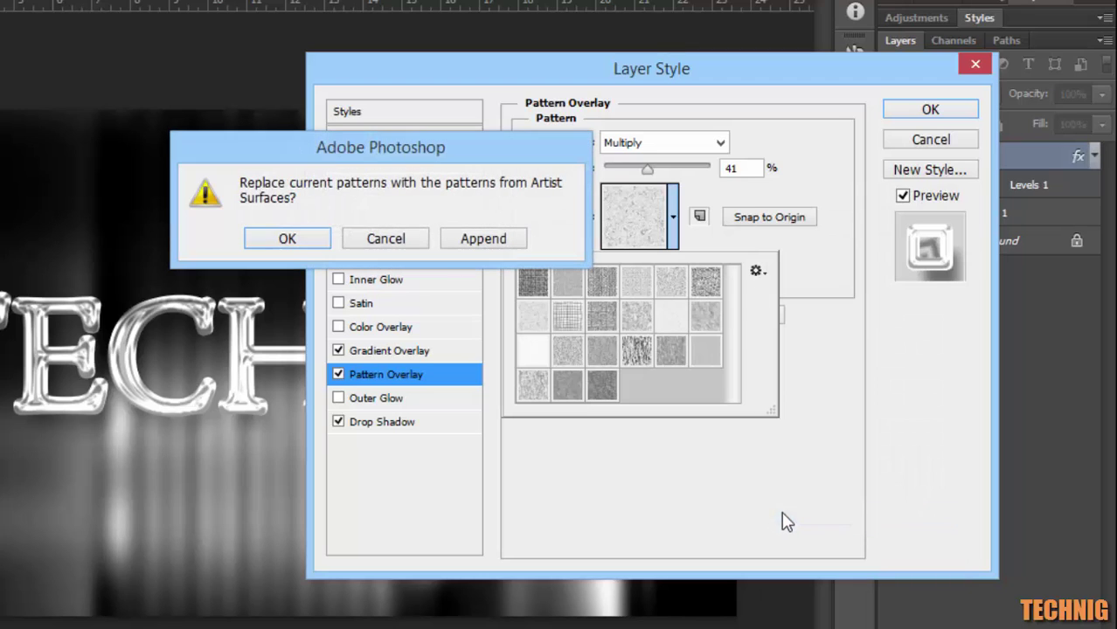
click(308, 242)
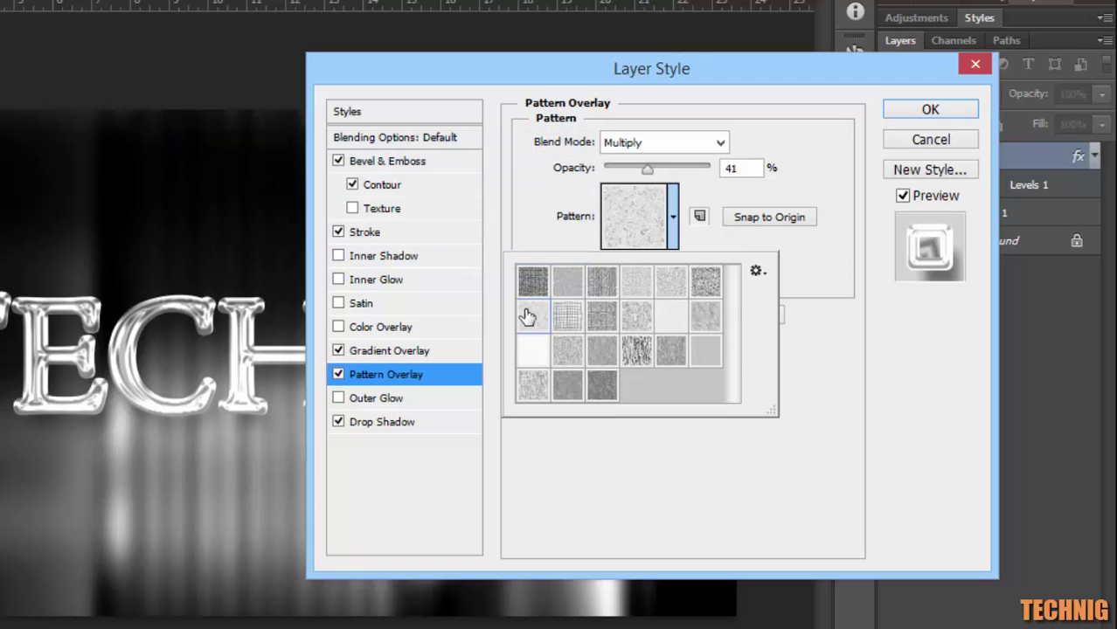
click(593, 485)
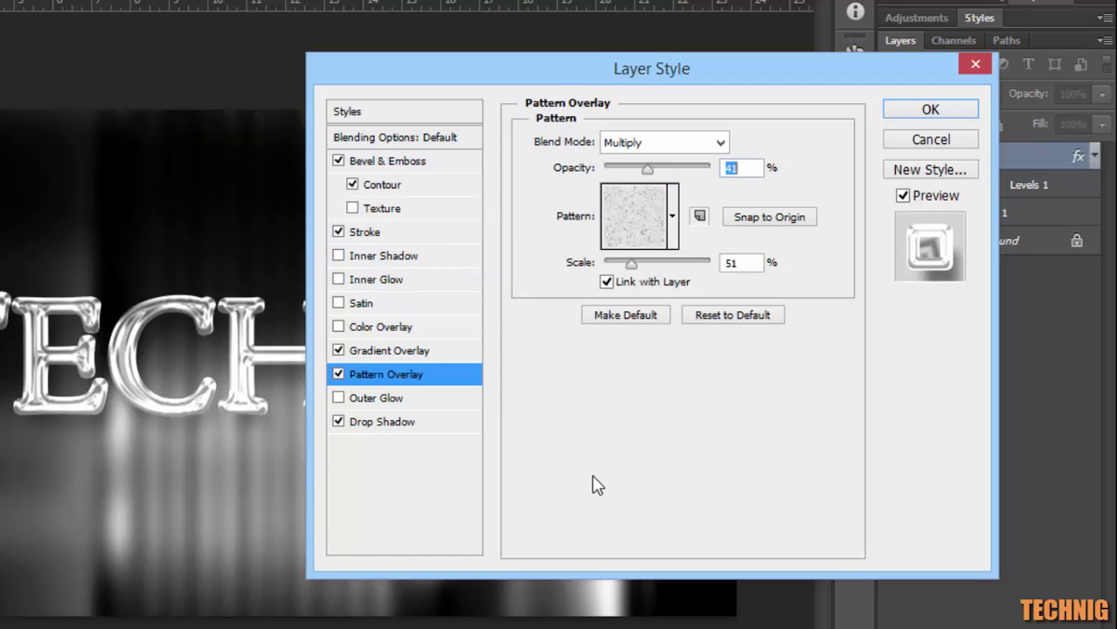
Load the Metals gradients and use Silver for the Linear Dodge diamond gradient overlay at 50%.
click(357, 350)
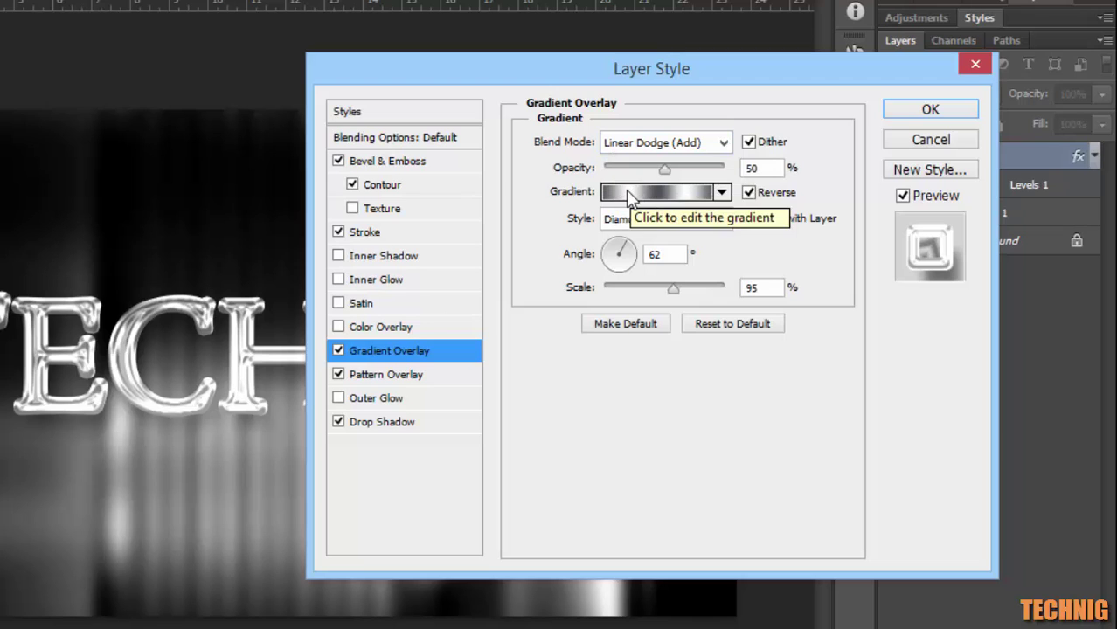
click(628, 192)
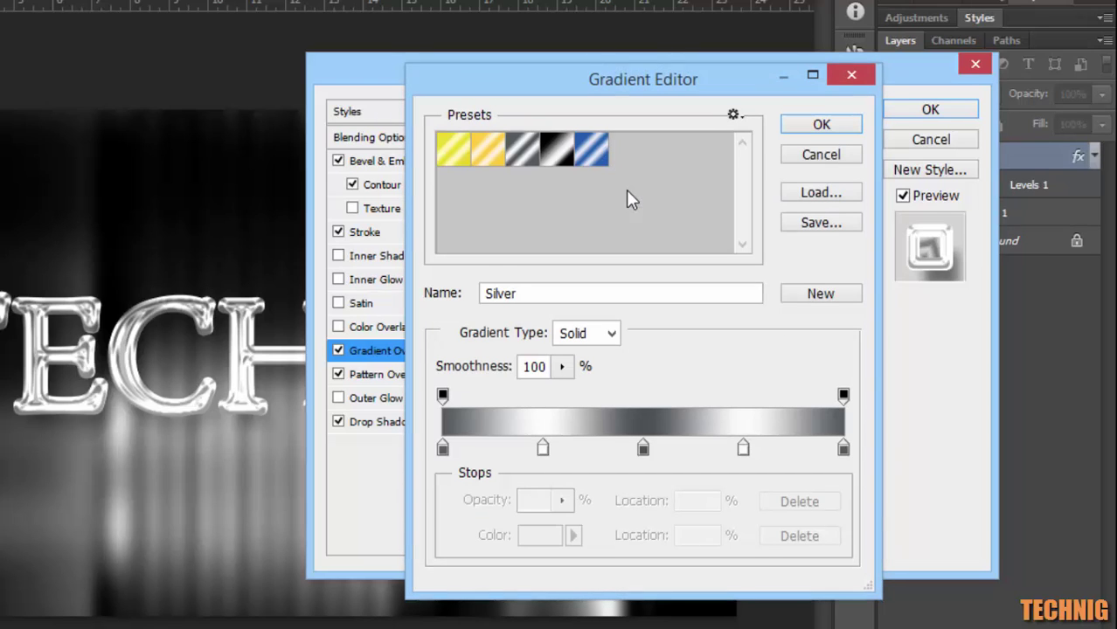
click(733, 115)
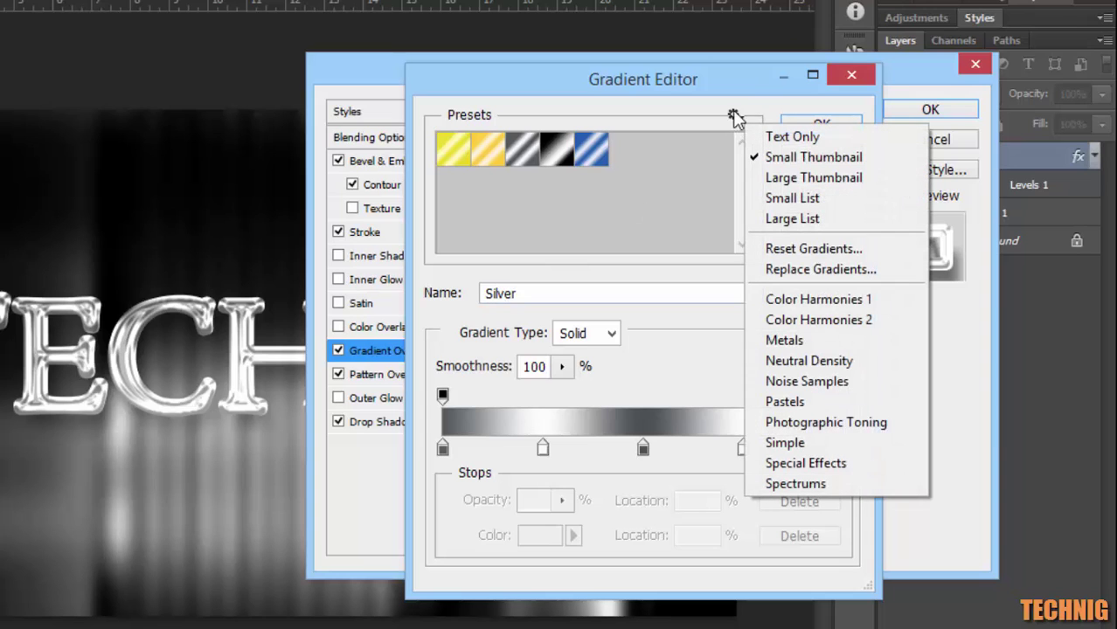
click(782, 341)
click(286, 238)
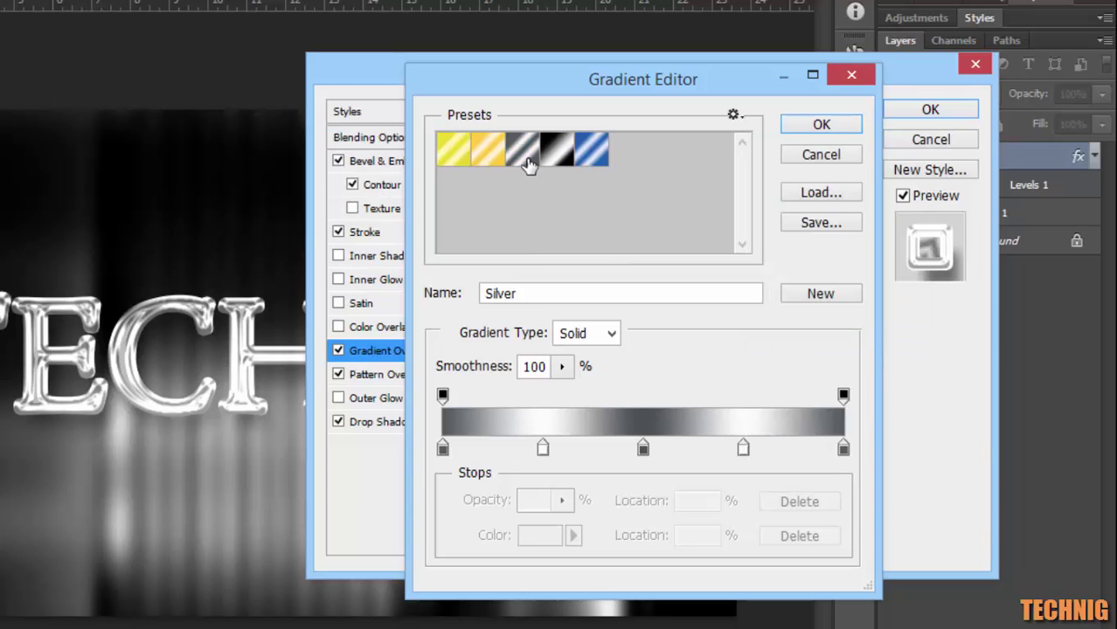
double_click(515, 293)
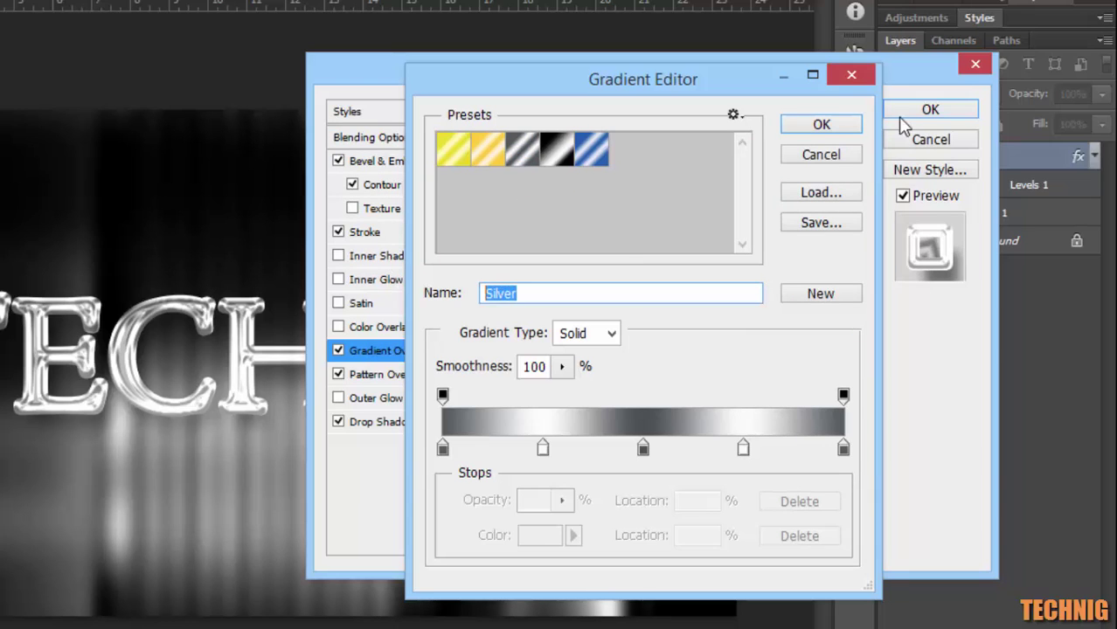
click(826, 125)
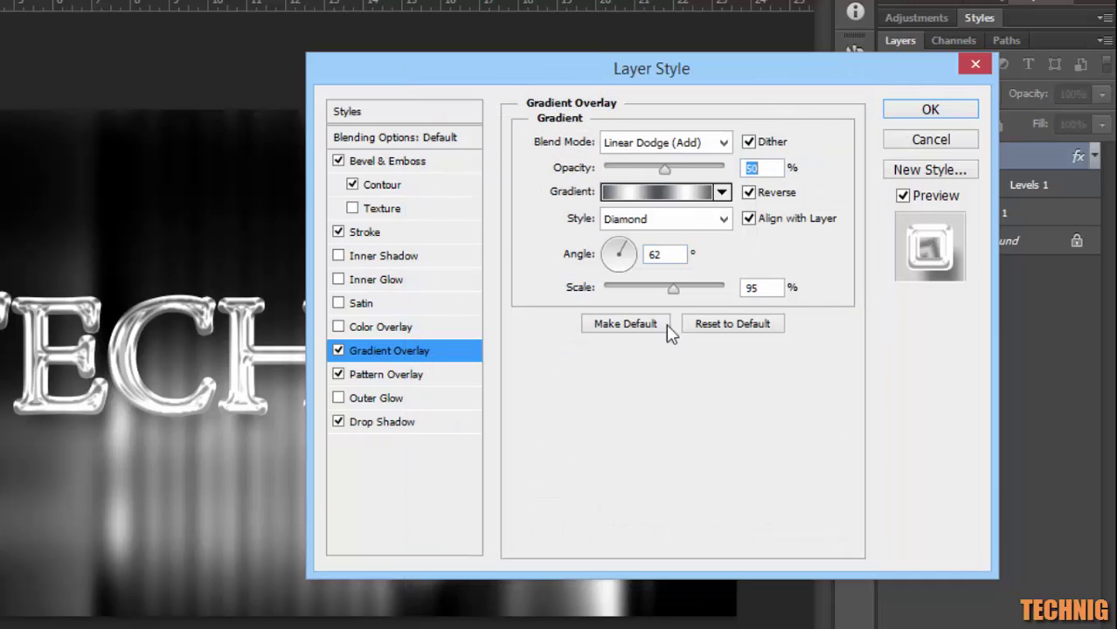
Give the 21 px Center stroke Linear Dodge (Add) blending and solid colour A2A6A7.
click(403, 236)
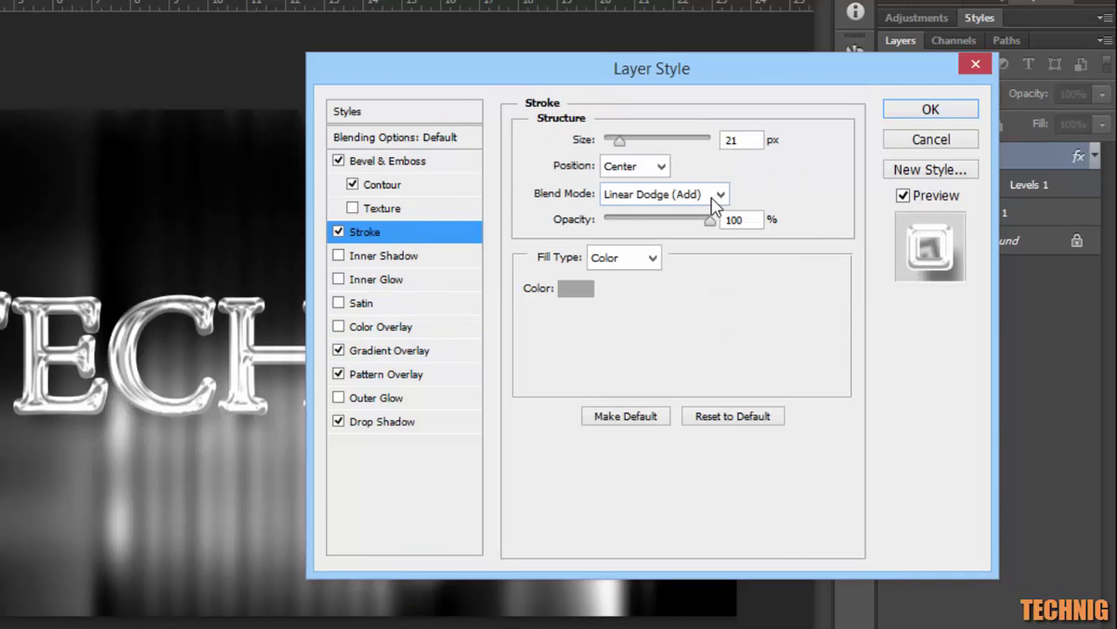
click(662, 167)
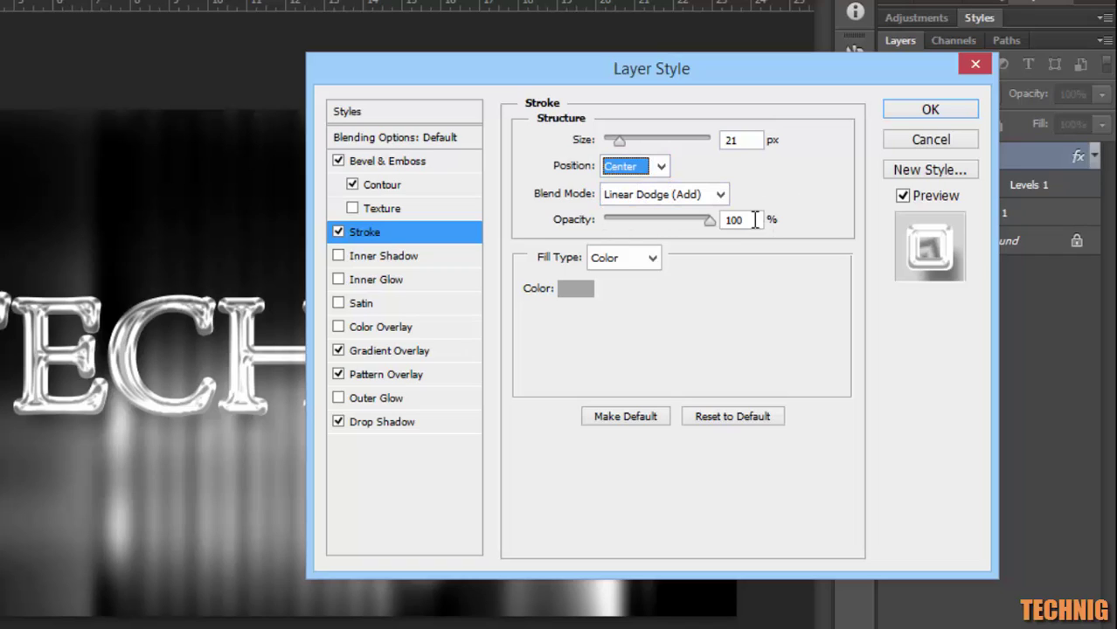
click(652, 259)
click(653, 258)
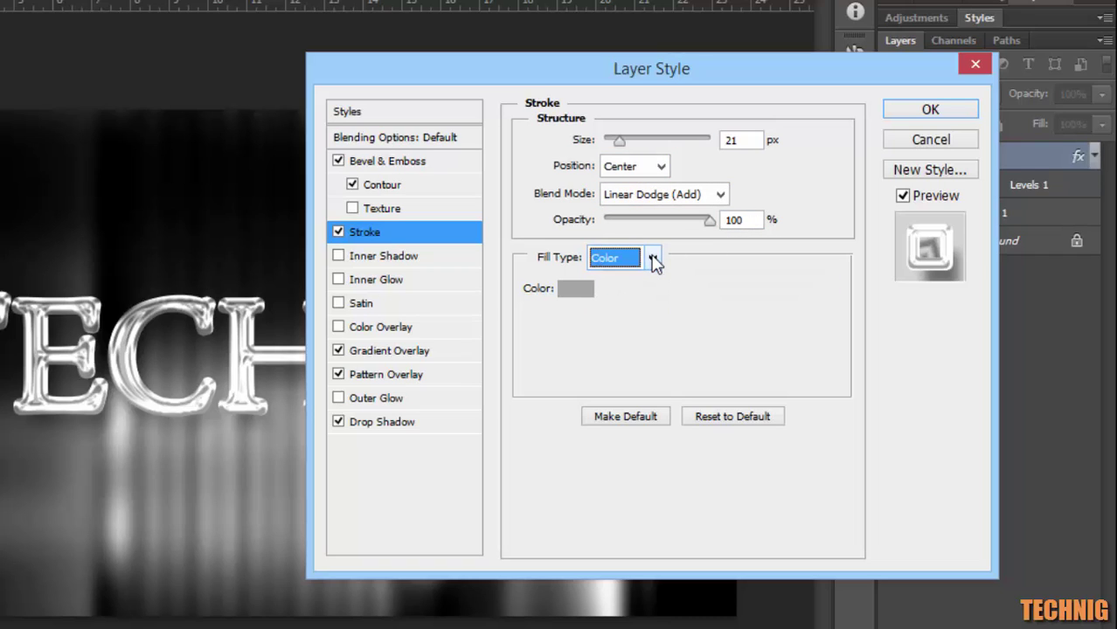
click(577, 288)
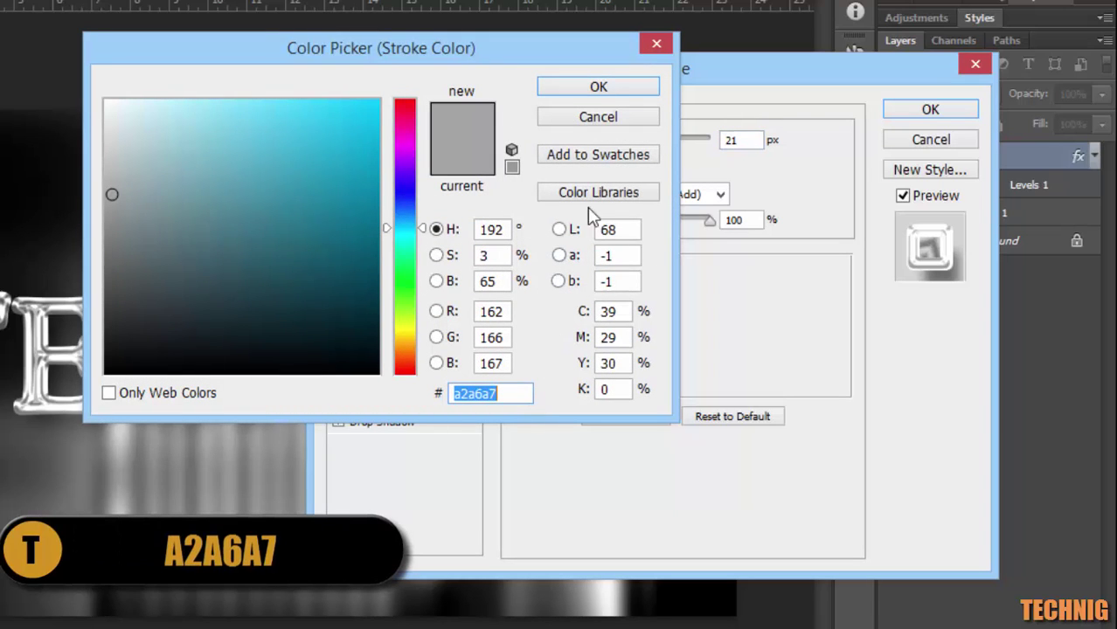
click(616, 91)
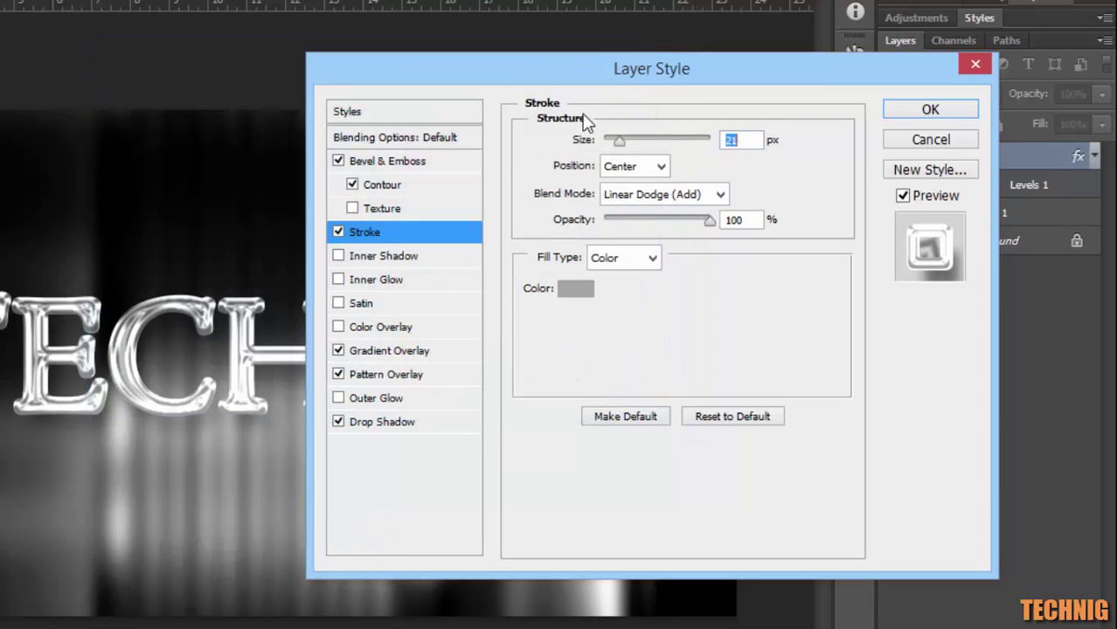
Set Bevel & Emboss to Stroke Emboss, Smooth, 230% depth, 29 px size, Ring gloss contour.
click(397, 163)
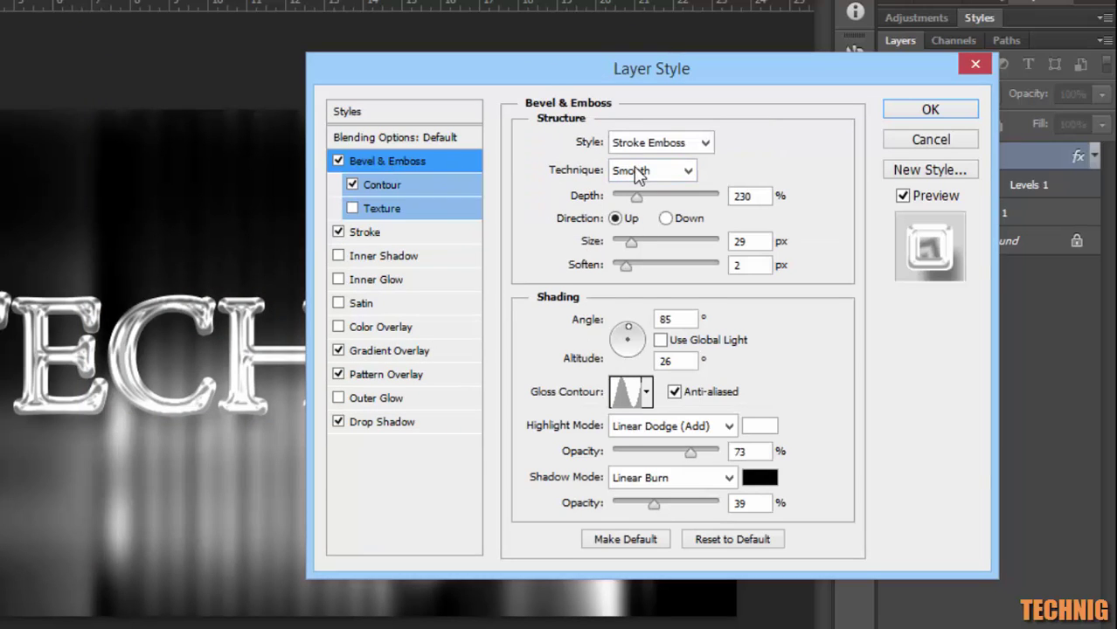
click(644, 147)
click(643, 144)
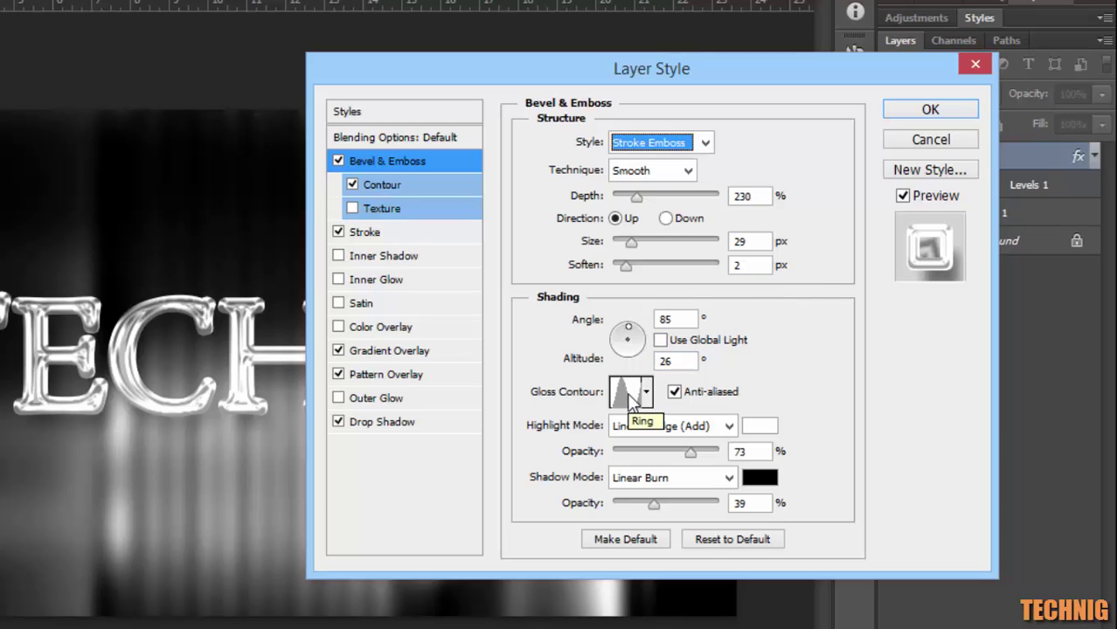
click(629, 392)
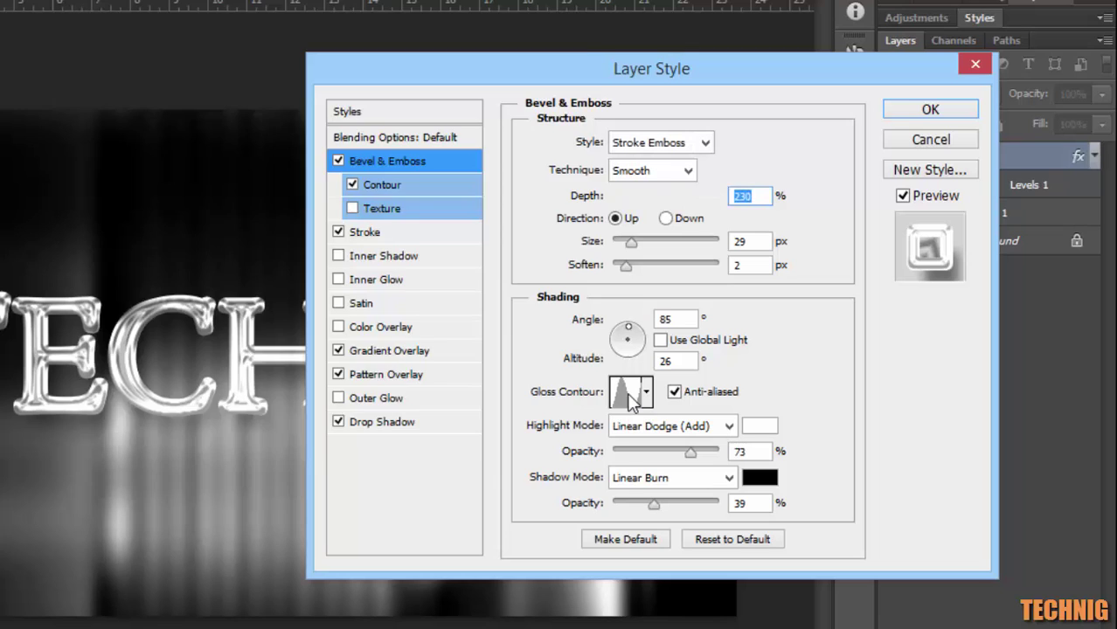
click(408, 55)
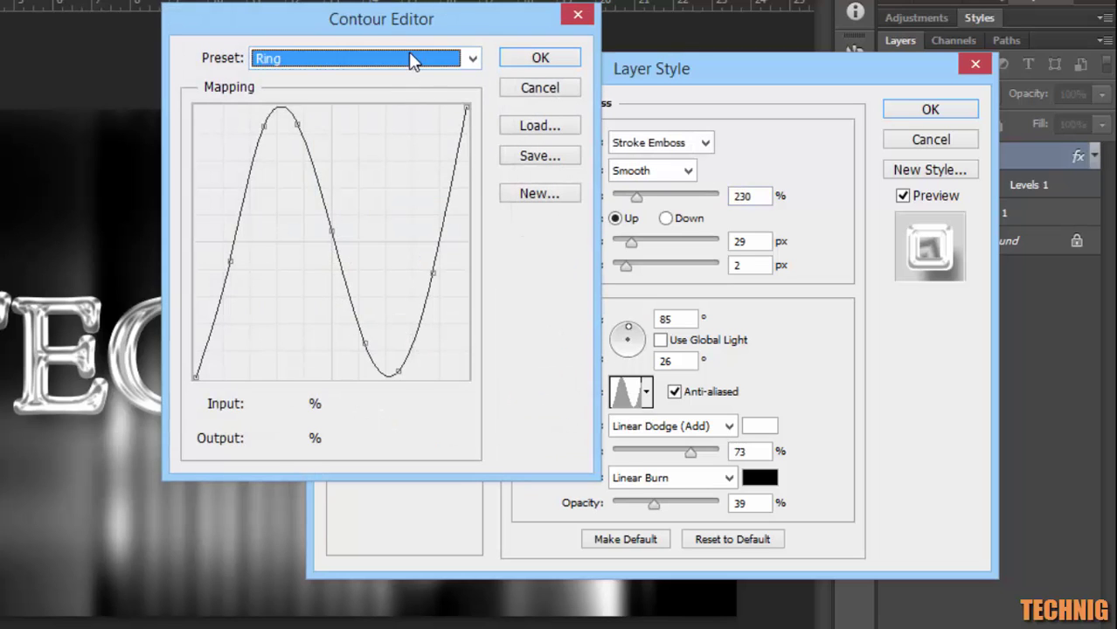
click(317, 270)
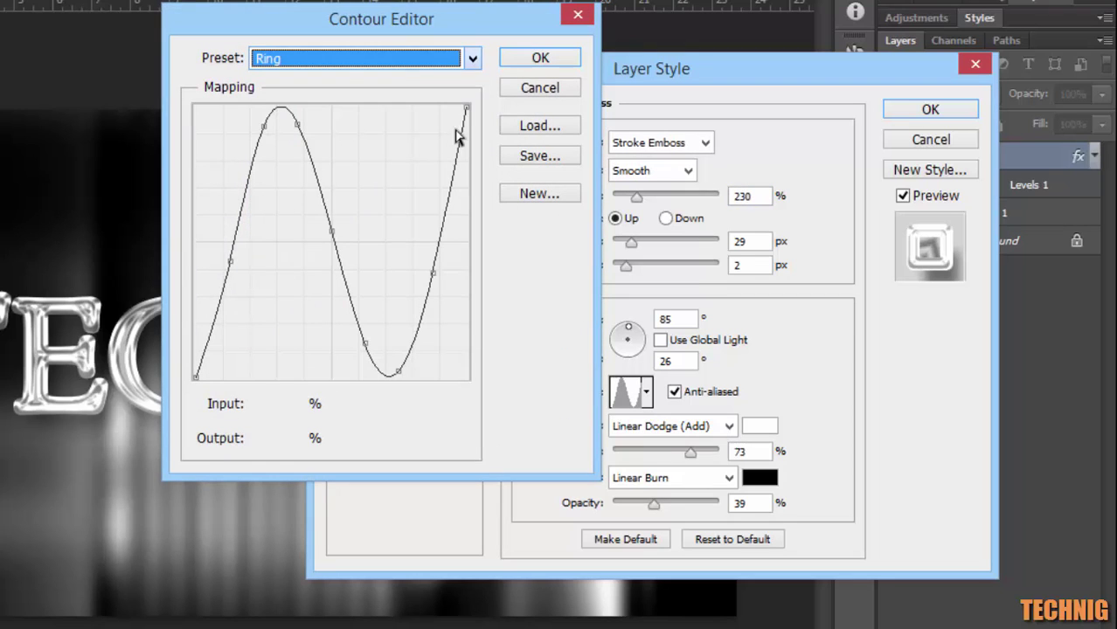
click(527, 58)
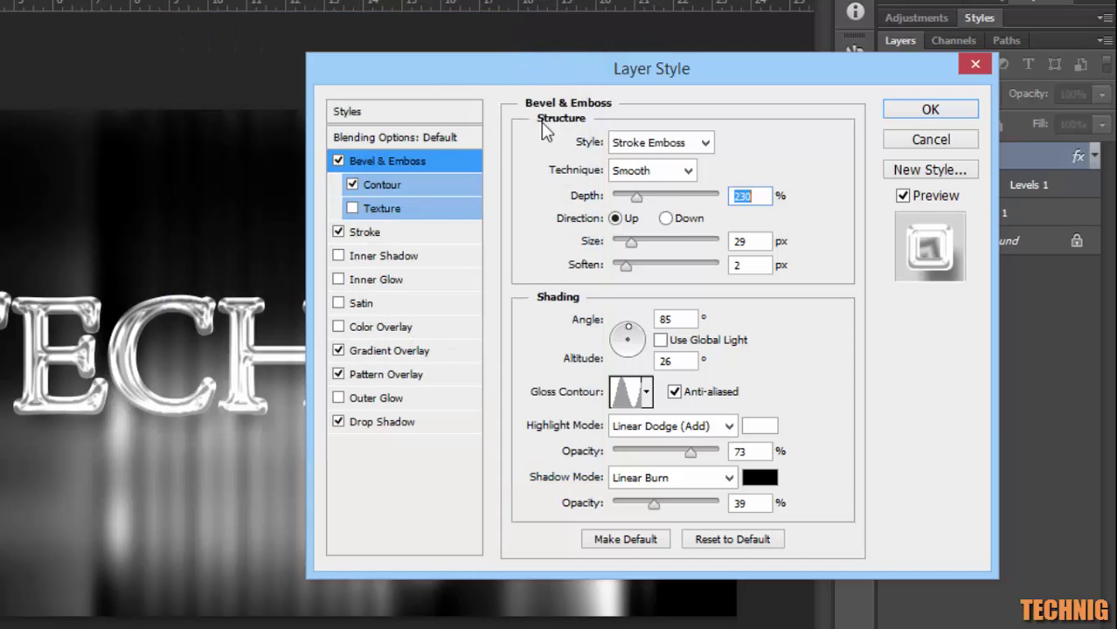
Apply the Ring contour at 50% range and accept the TECHNIG layer style.
click(393, 183)
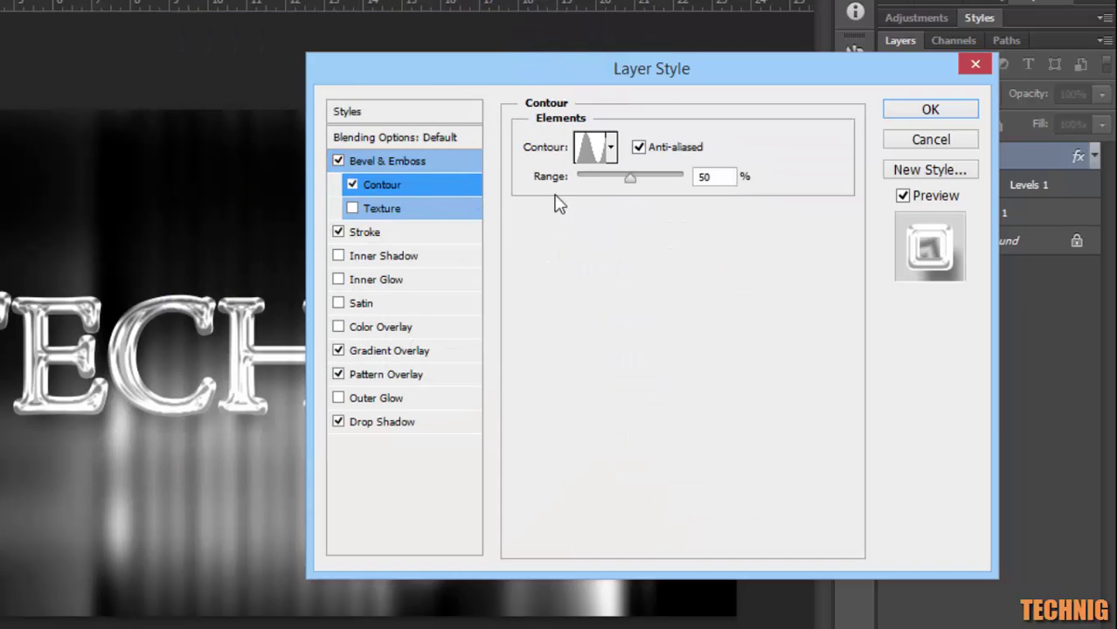
click(592, 160)
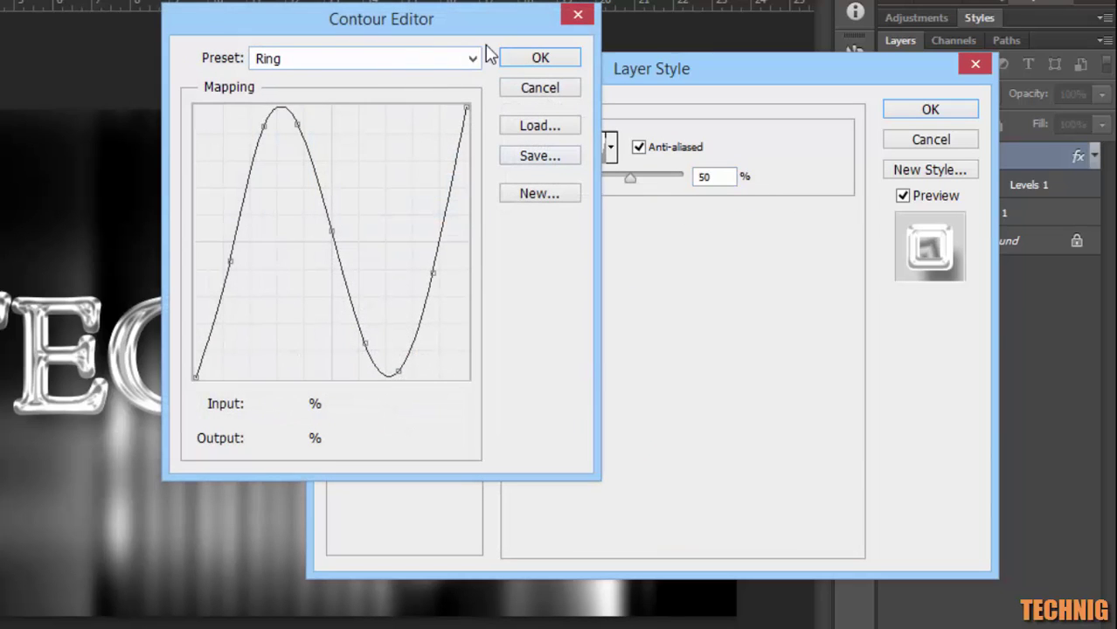
click(514, 61)
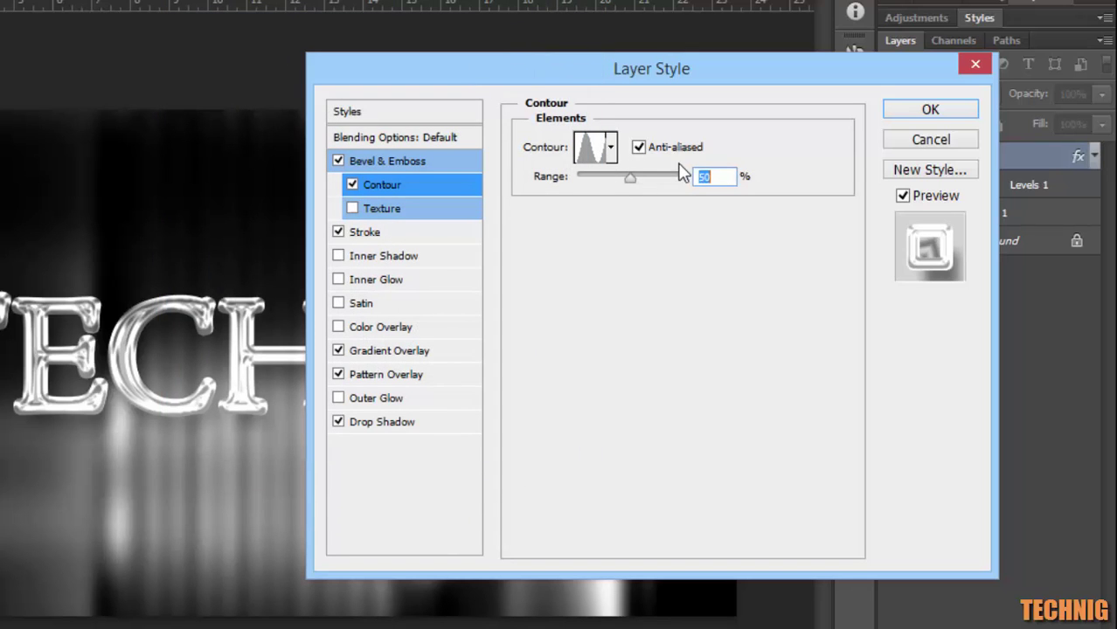
click(928, 109)
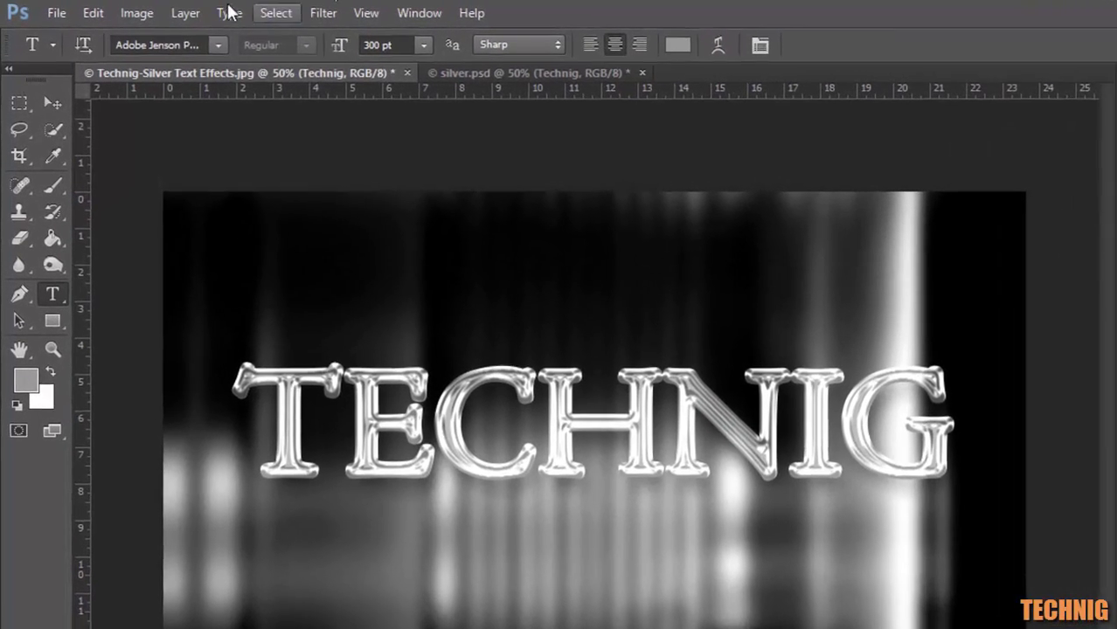
Group the Technig text layer into Group 1 and change its blending from Pass Through to Normal.
click(194, 12)
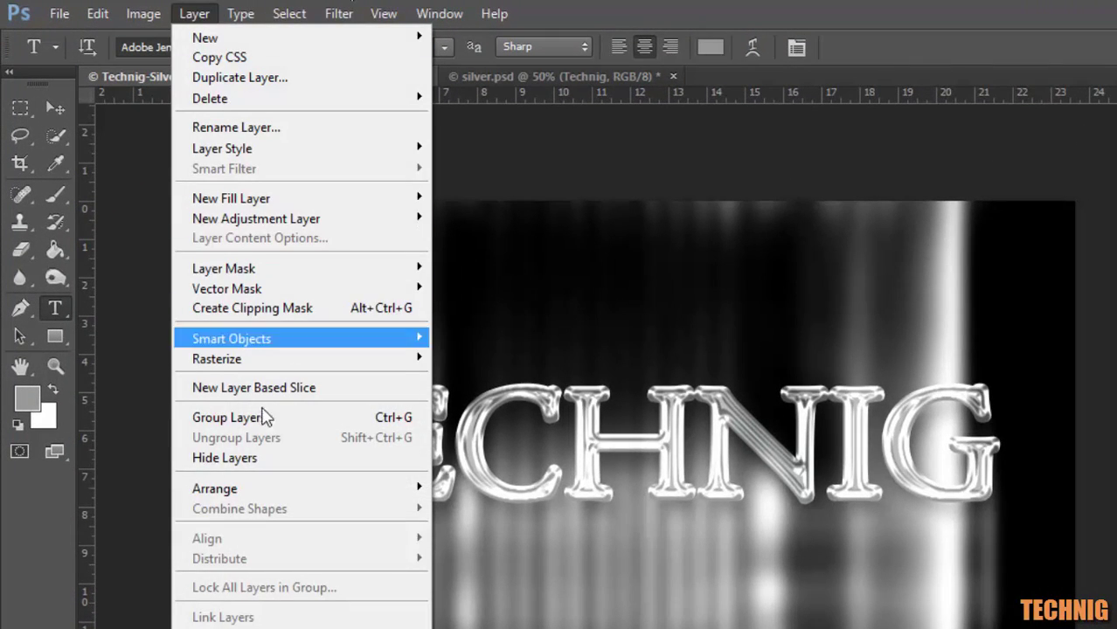
click(263, 417)
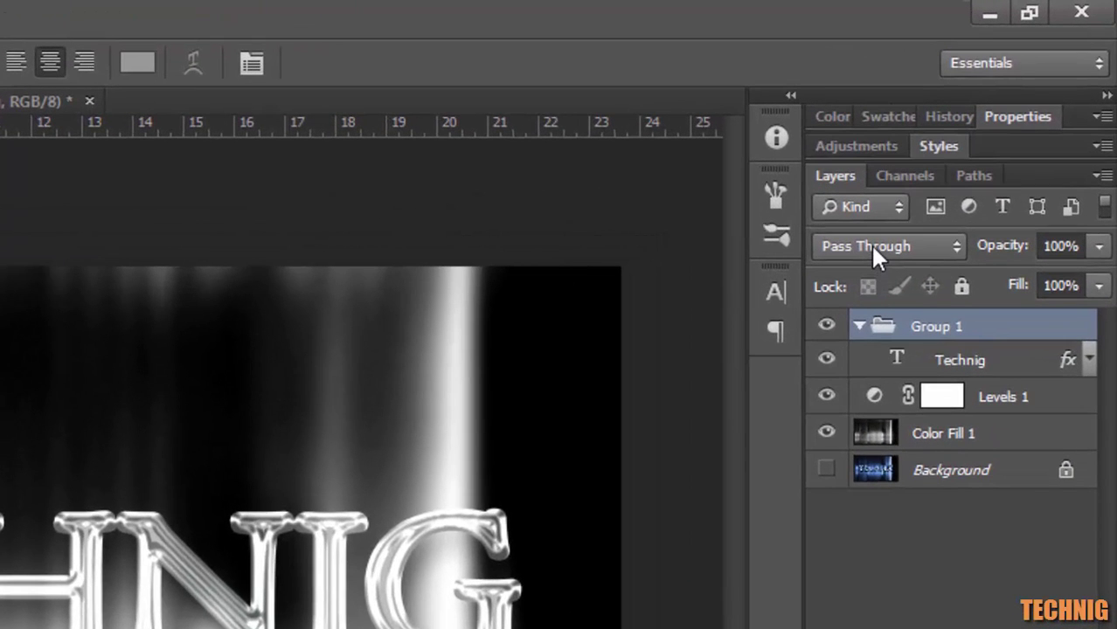
click(873, 247)
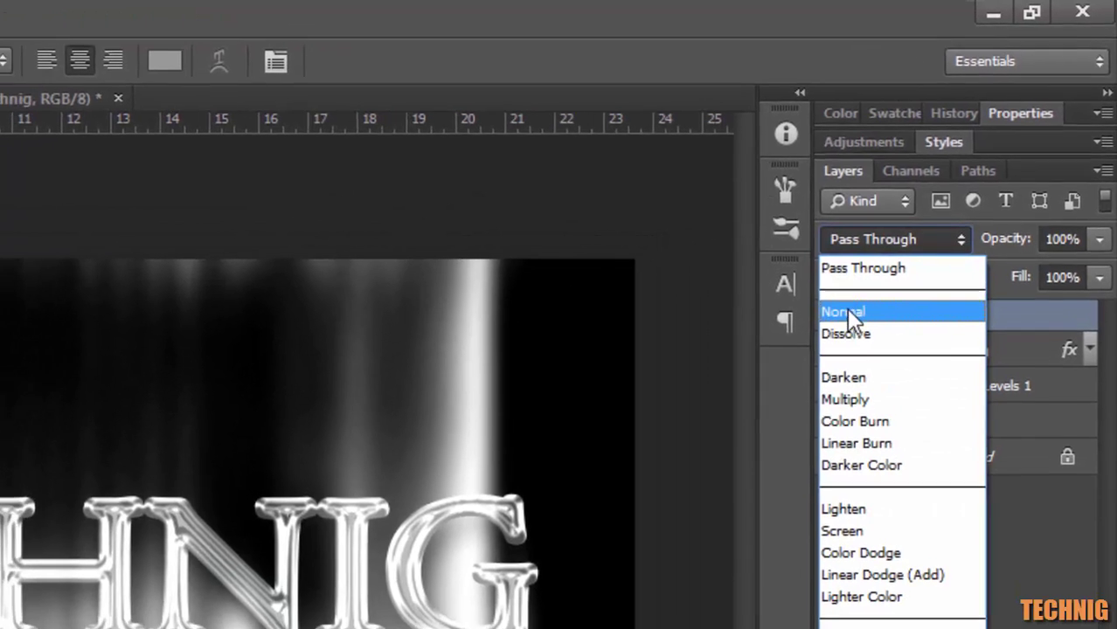
click(846, 319)
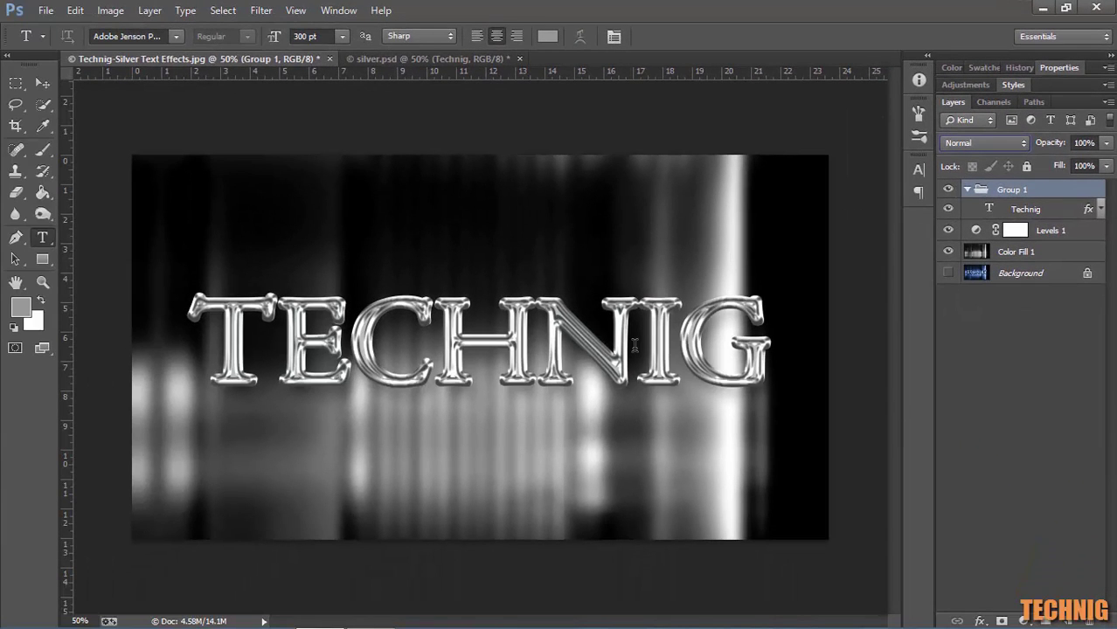
click(392, 58)
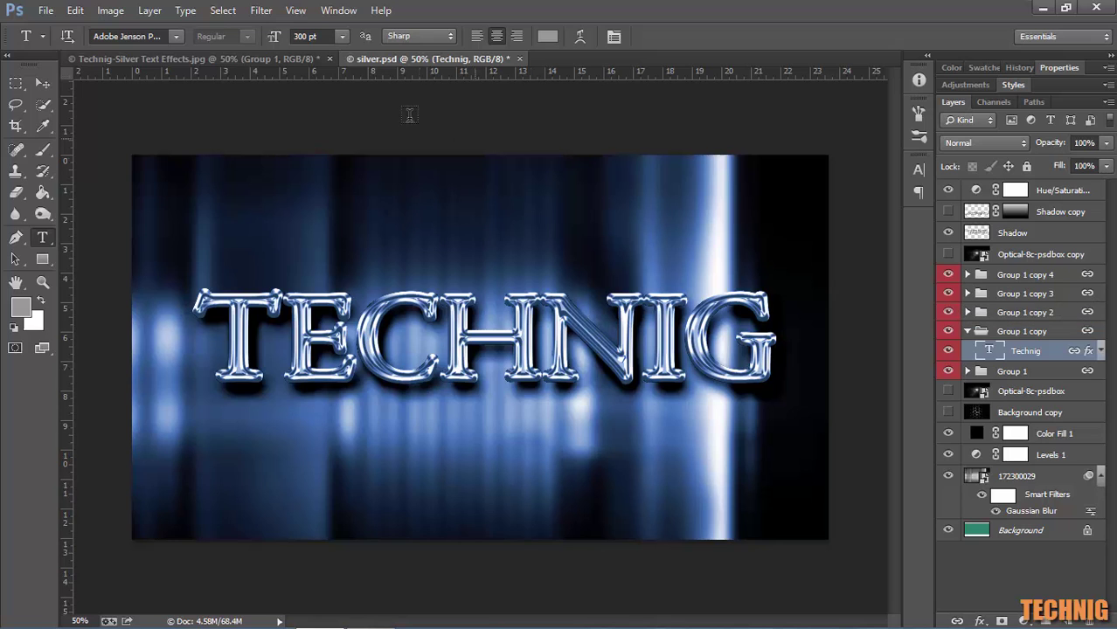
click(278, 59)
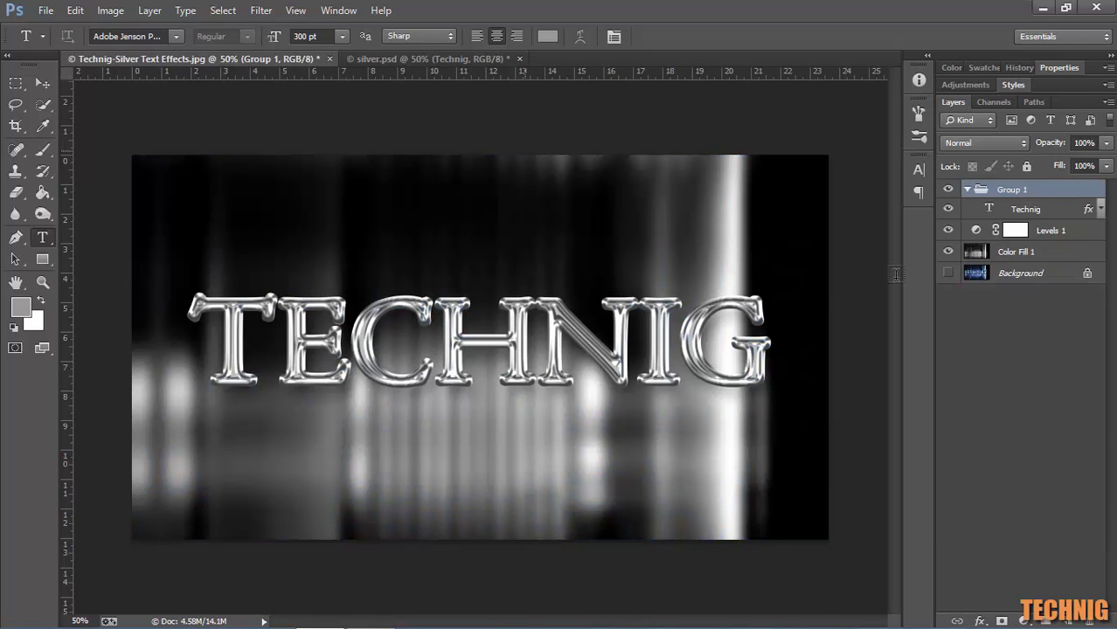
Duplicate the collapsed Group 1 with Ctrl+J and blend the copy in Overlay mode.
click(968, 190)
key(ctrl+j)
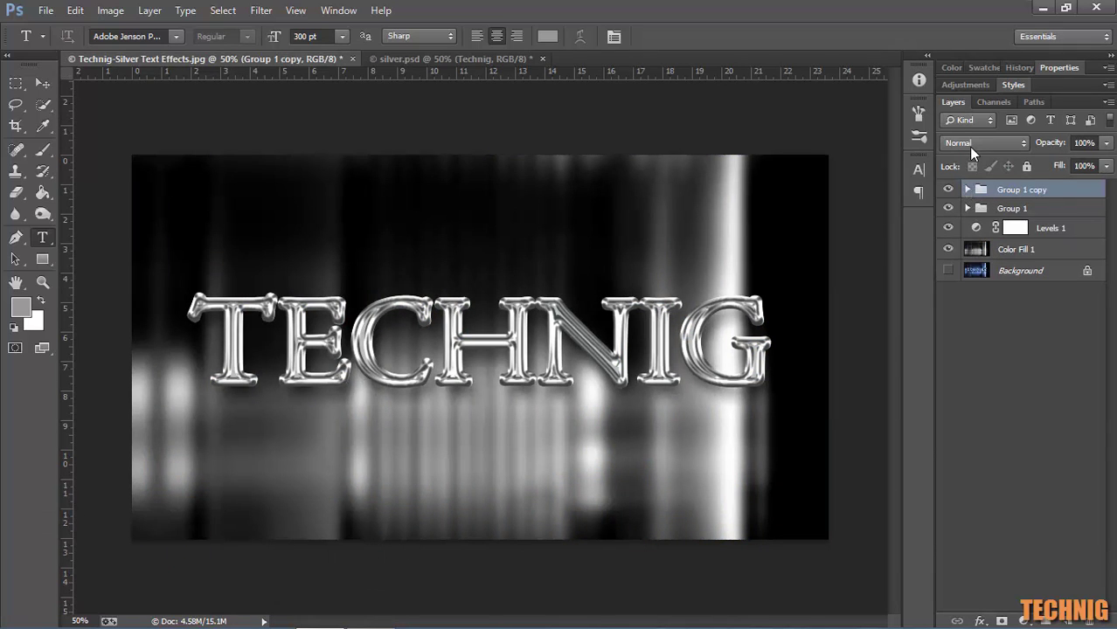
click(968, 145)
click(955, 383)
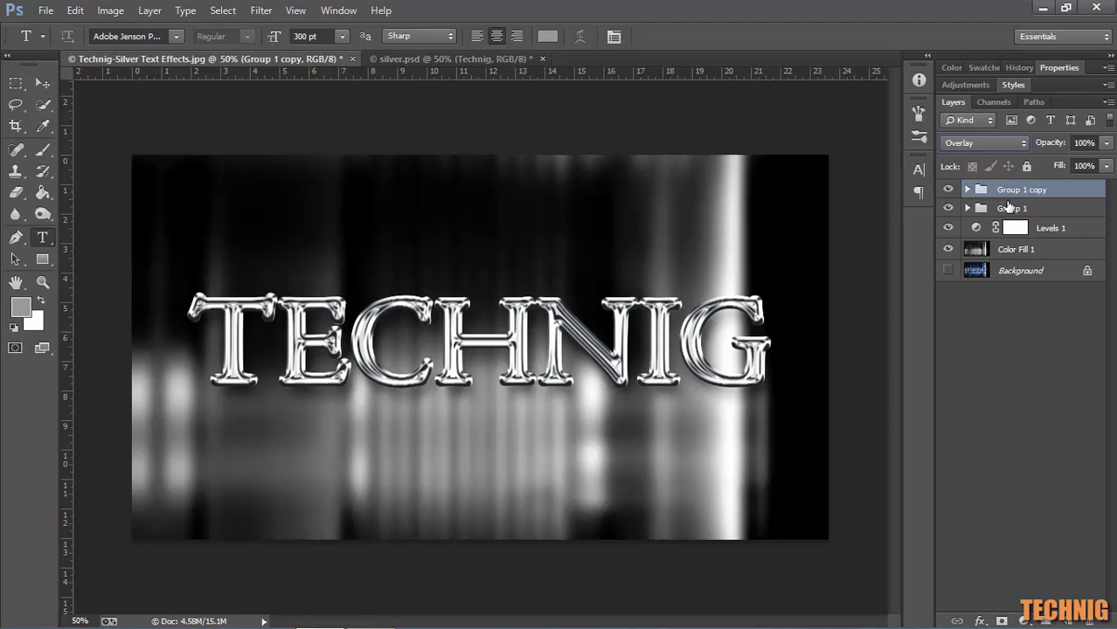
click(149, 11)
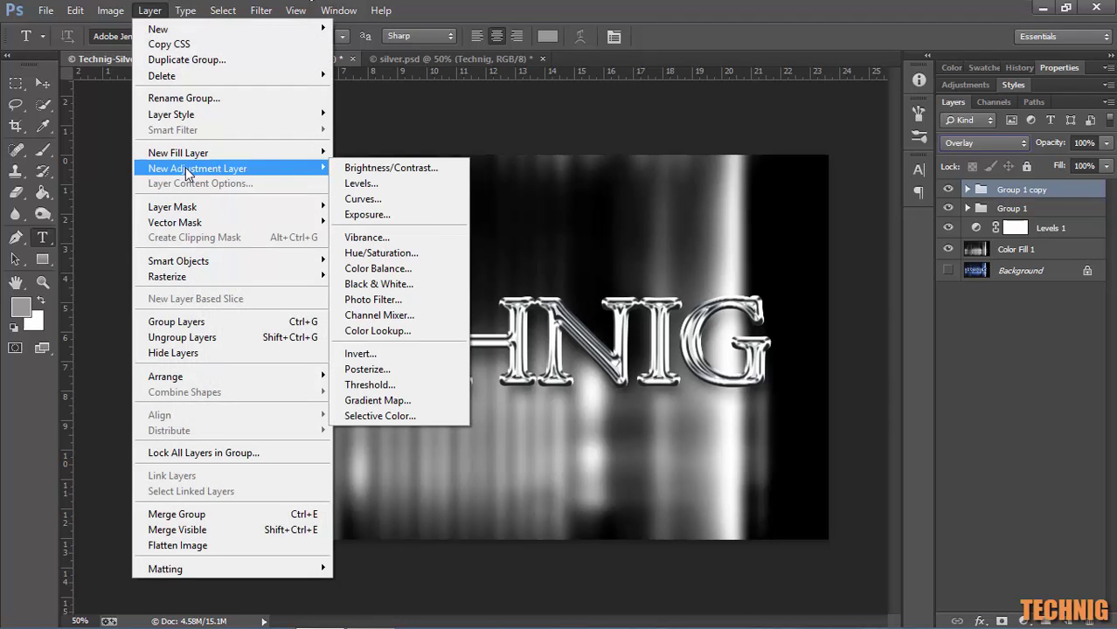
mouse_move(198, 168)
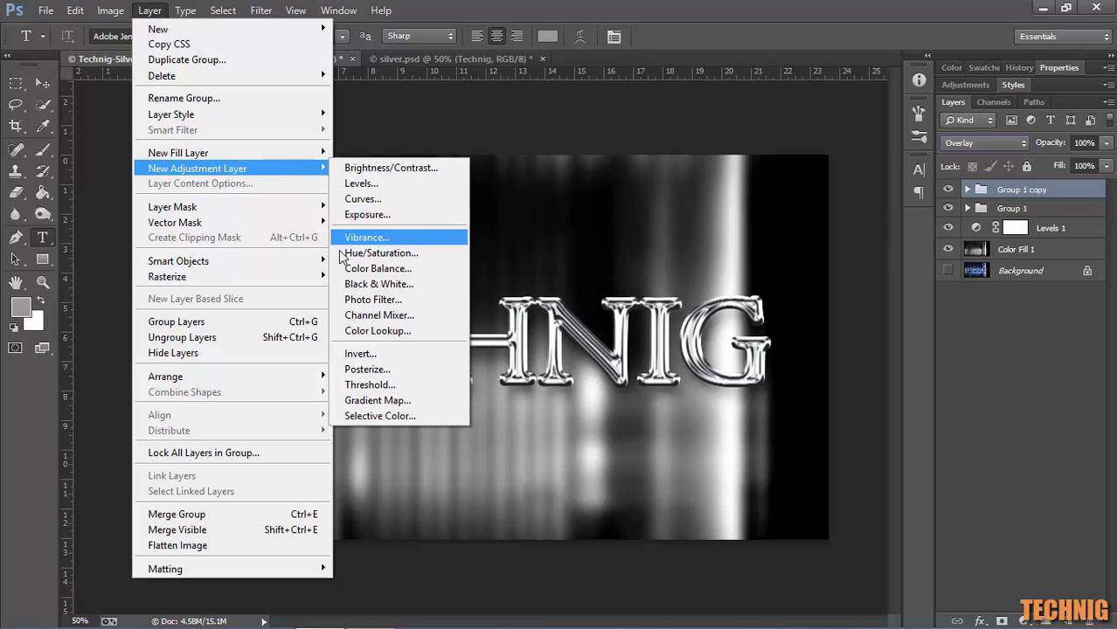
Create a Hue/Saturation 1 adjustment layer with default values at the top of the layer stack.
click(361, 253)
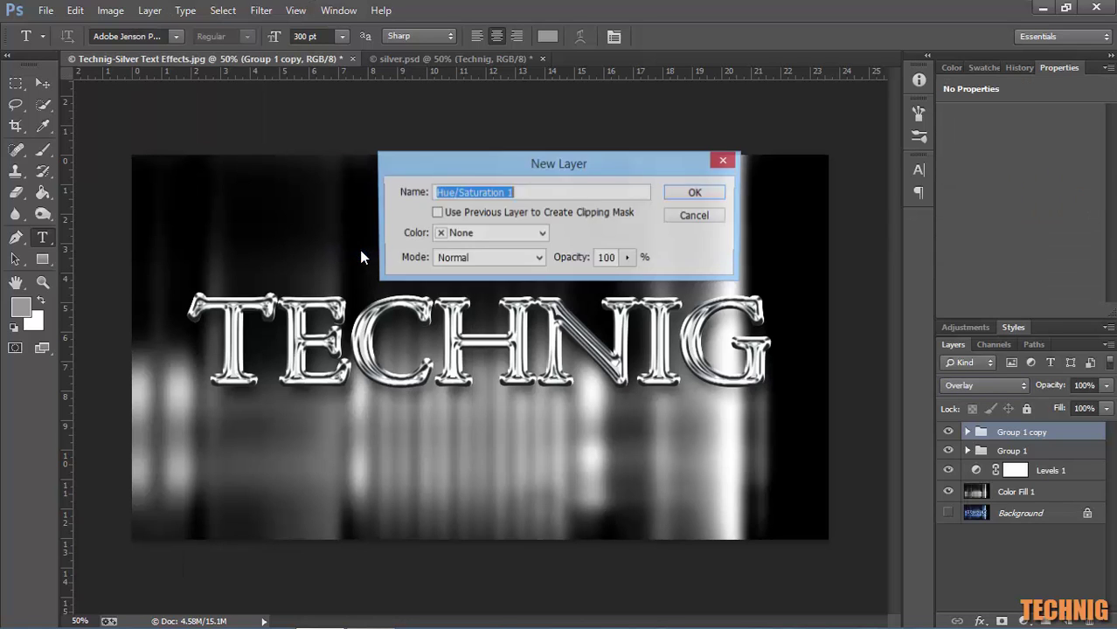
click(695, 193)
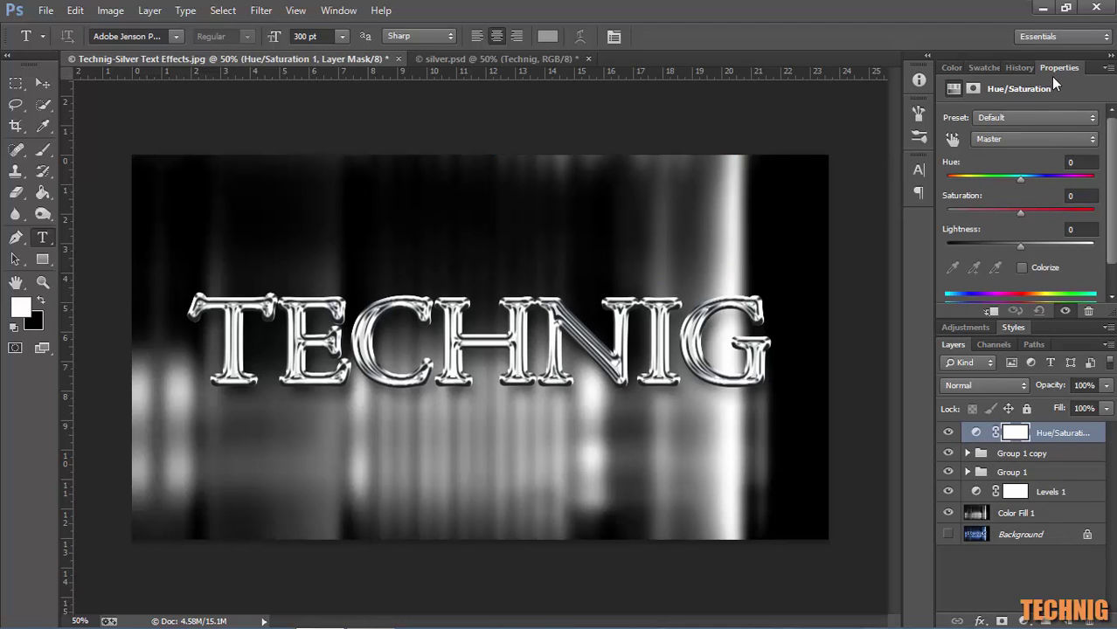
Turn on Colorize in Hue/Saturation with hue 216 and saturation 50 to tint everything blue.
click(1022, 267)
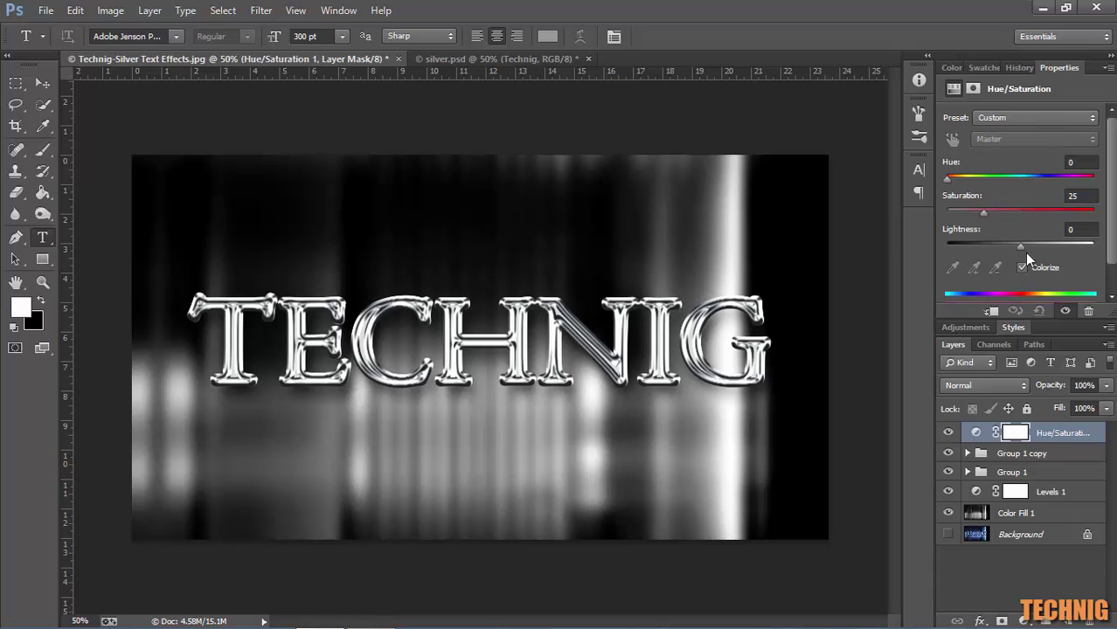
click(1085, 161)
drag(1087, 162, 1058, 165)
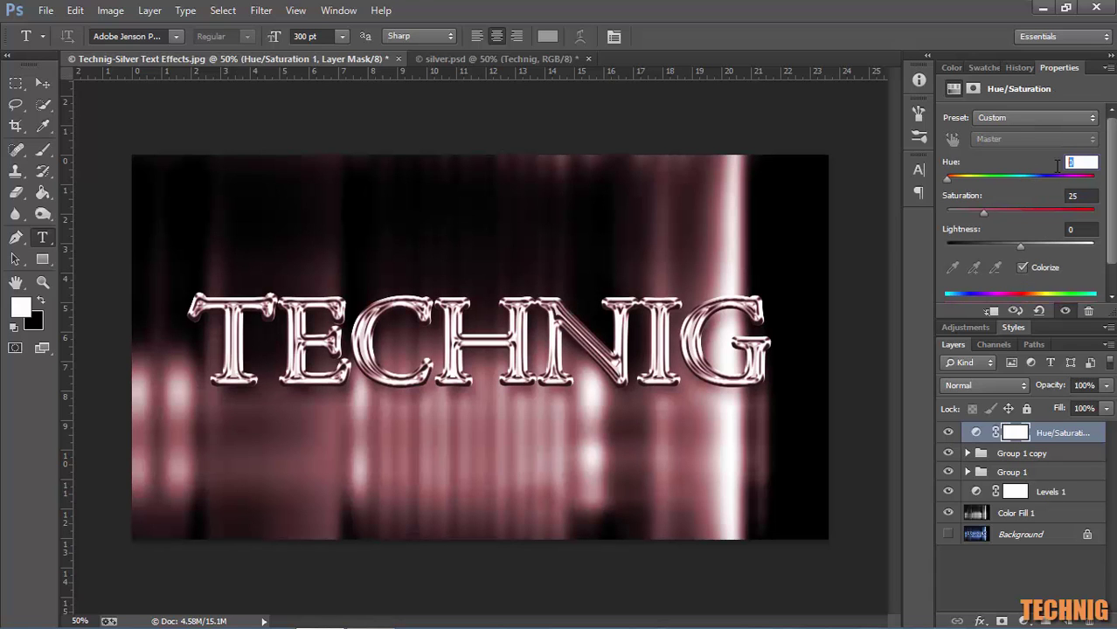
text(216)
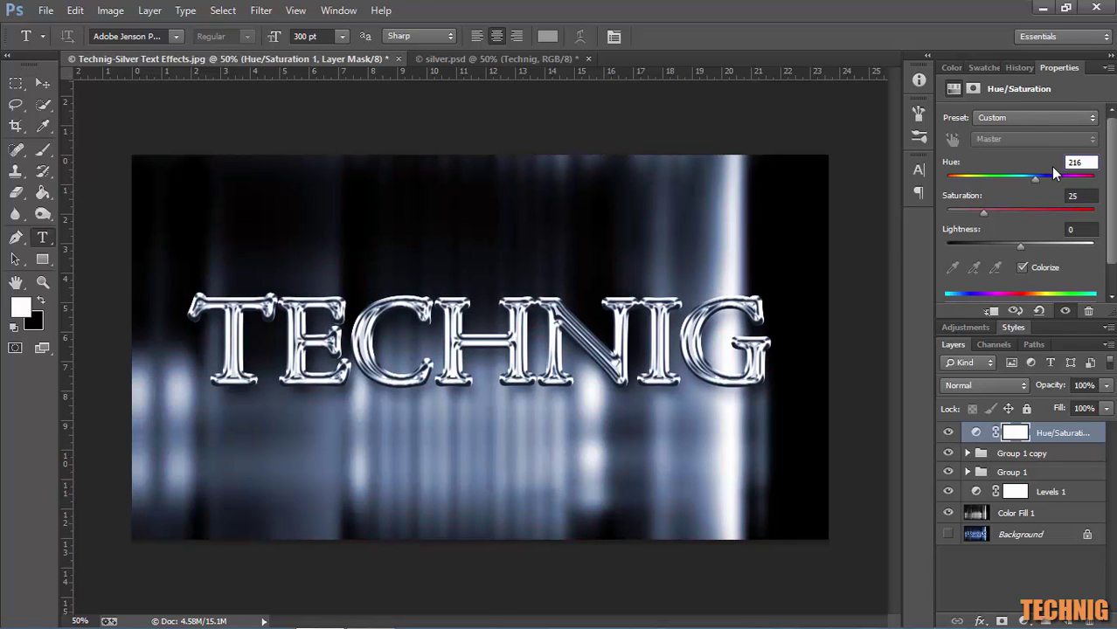
drag(1080, 198, 1054, 199)
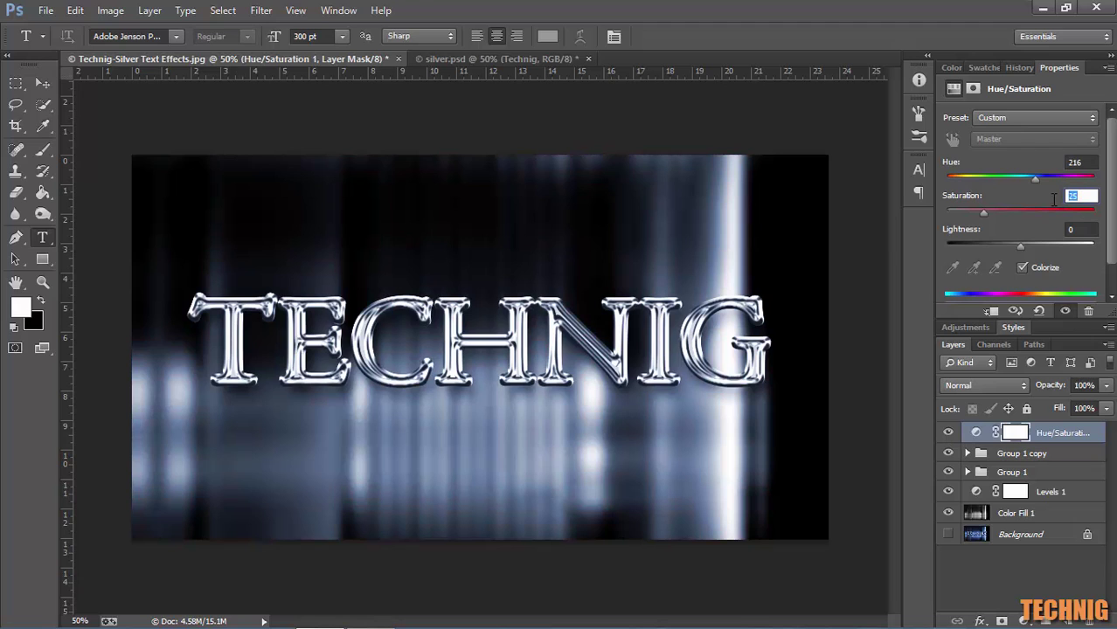
text(50)
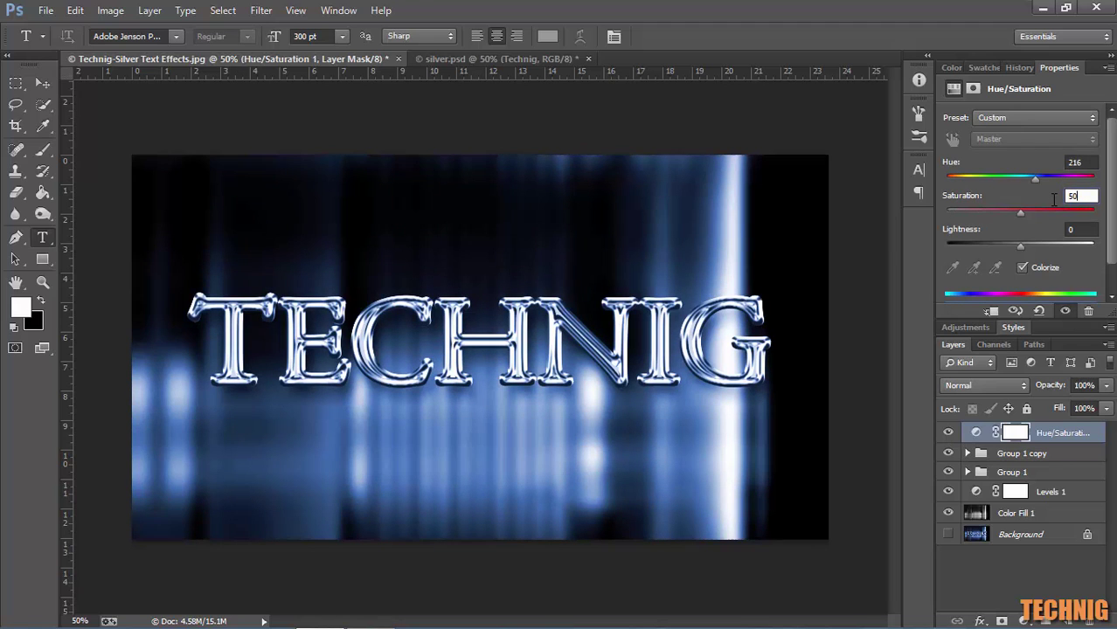
key(Return)
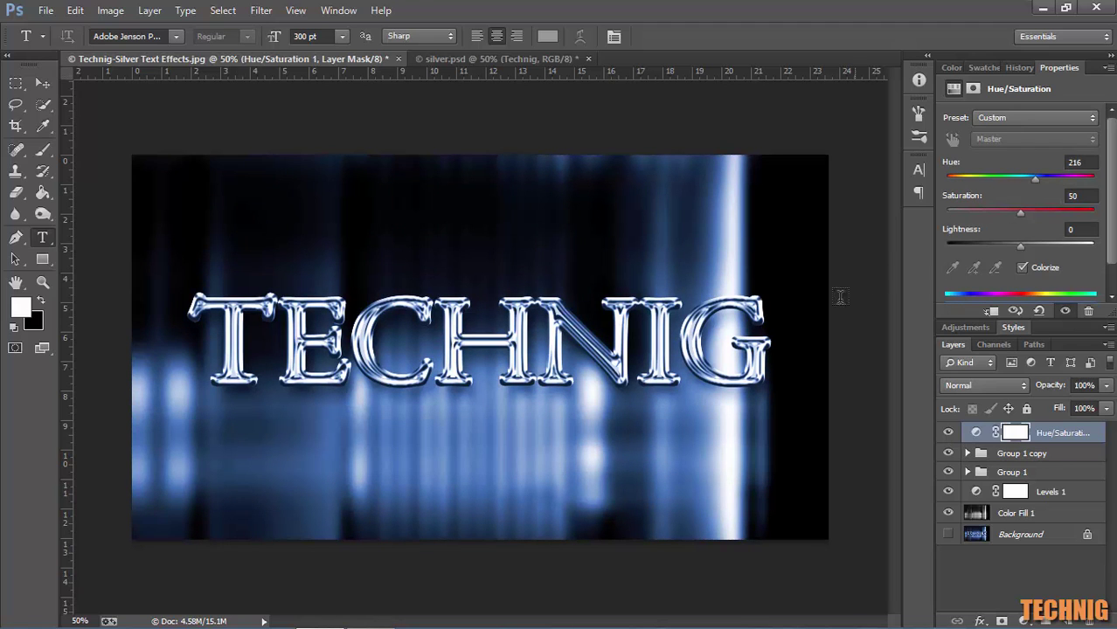